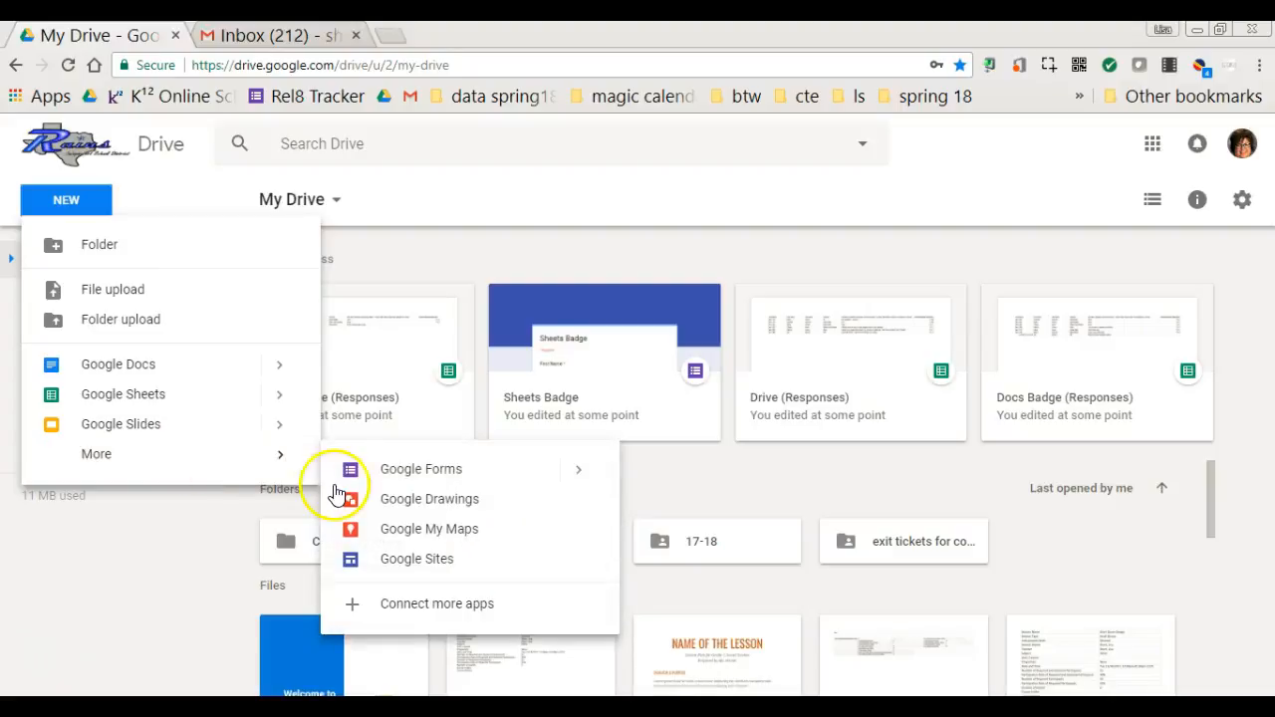
- Create a new blank Google Form from Google Drive
left_click(361, 465)
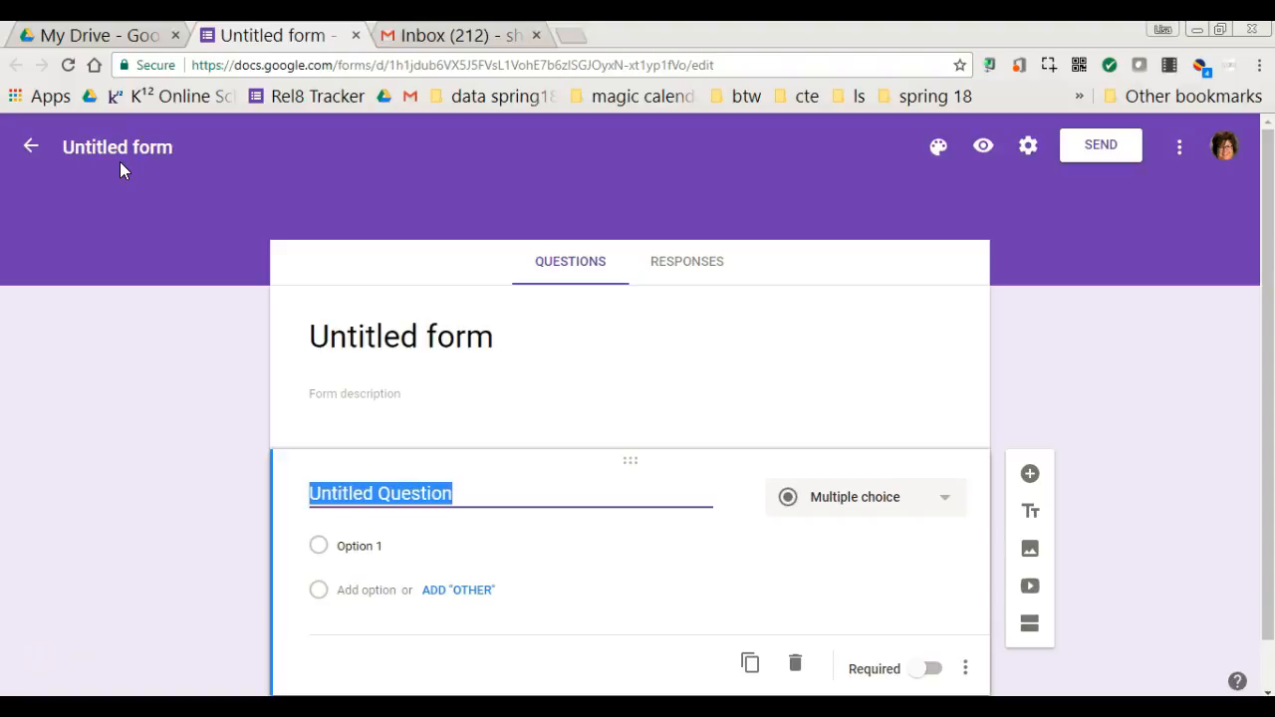
- Title the form 'Sample Rains Sign in' and confirm the file name matches
left_click(380, 348)
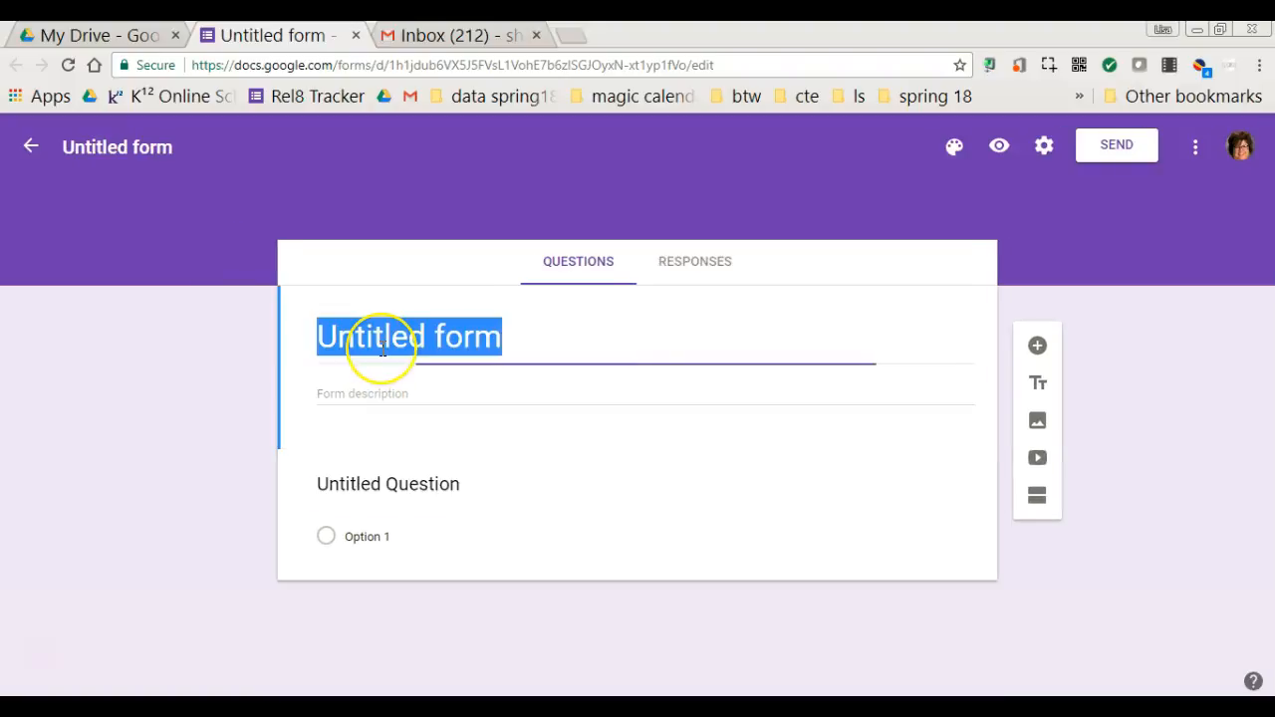
type("S")
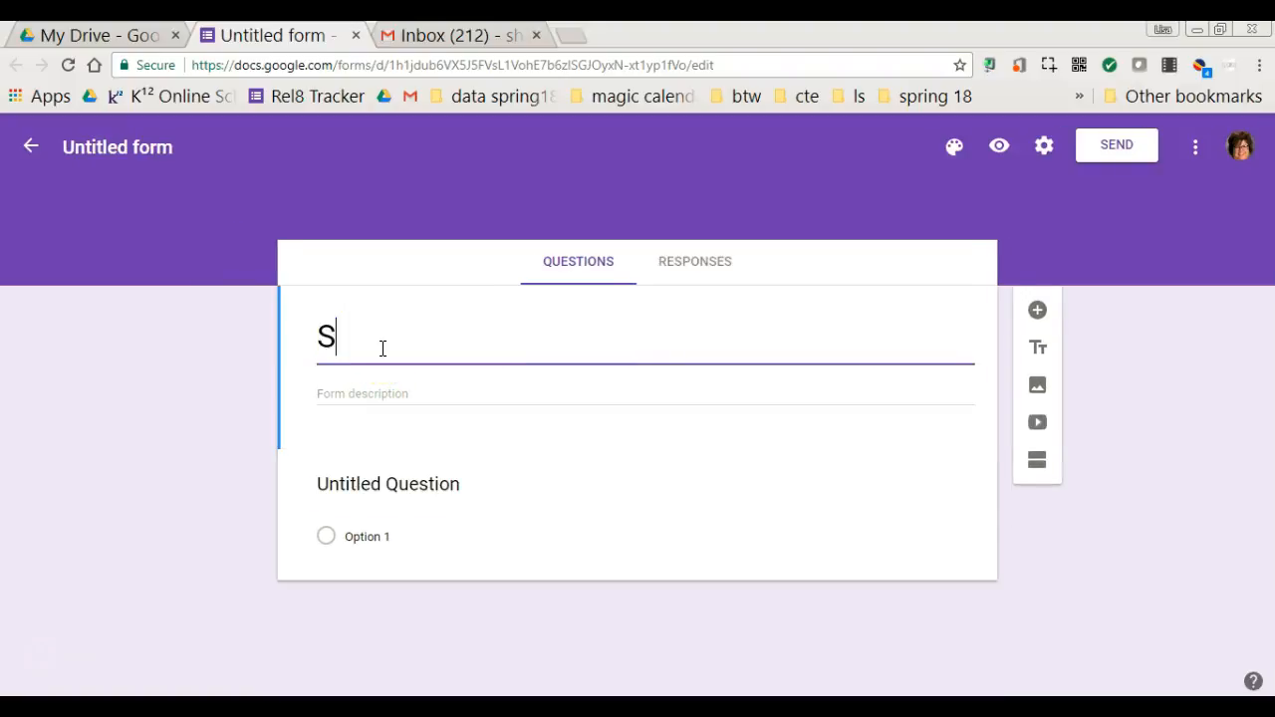
type("ample Rain")
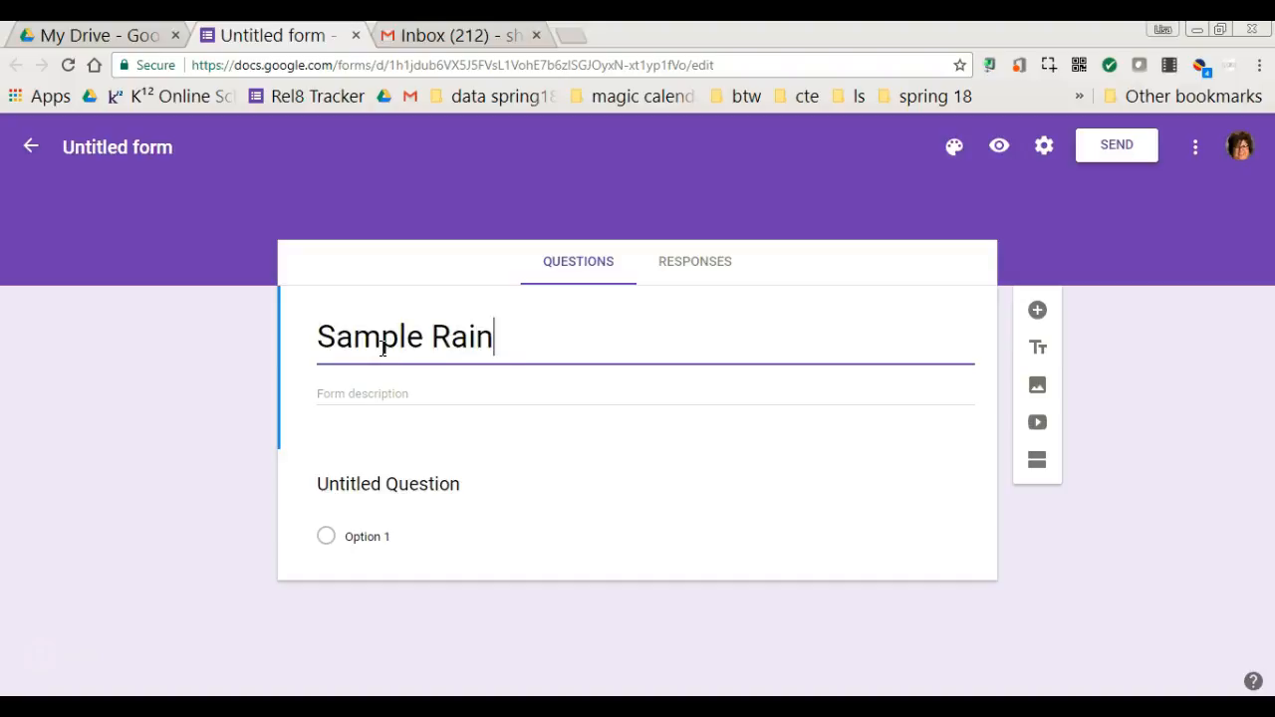
type("s Sign in")
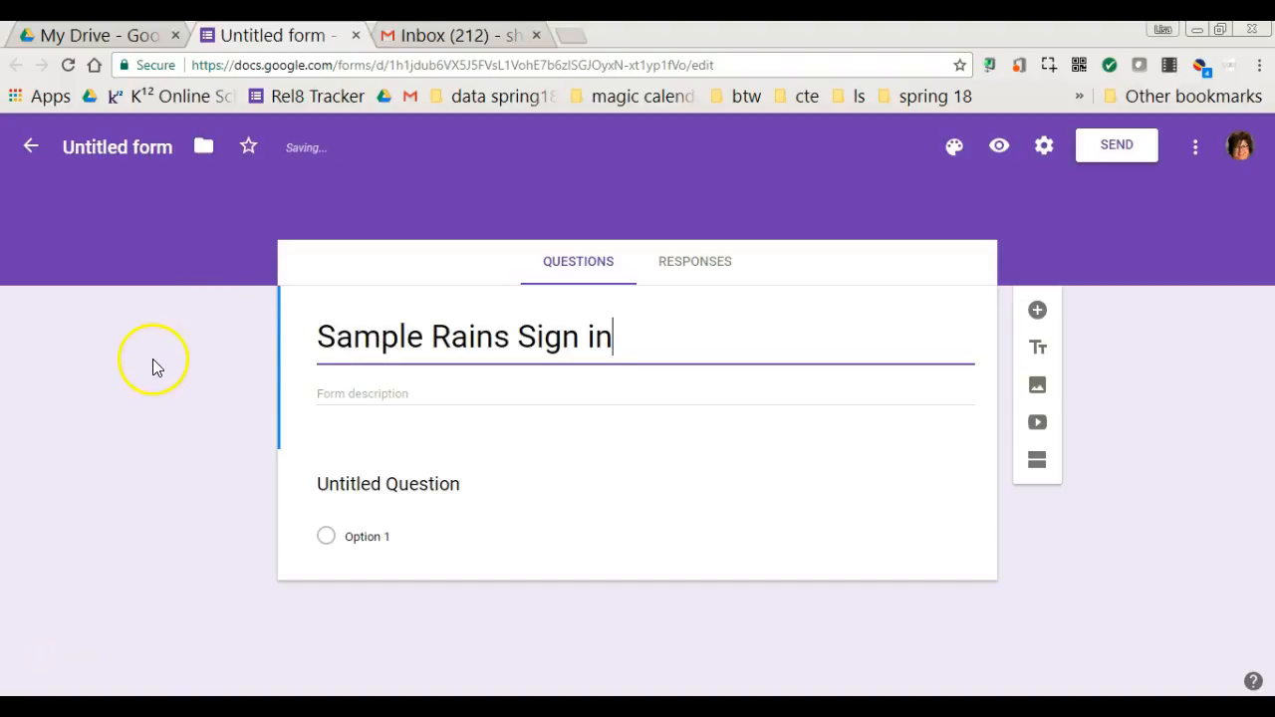
left_click(396, 391)
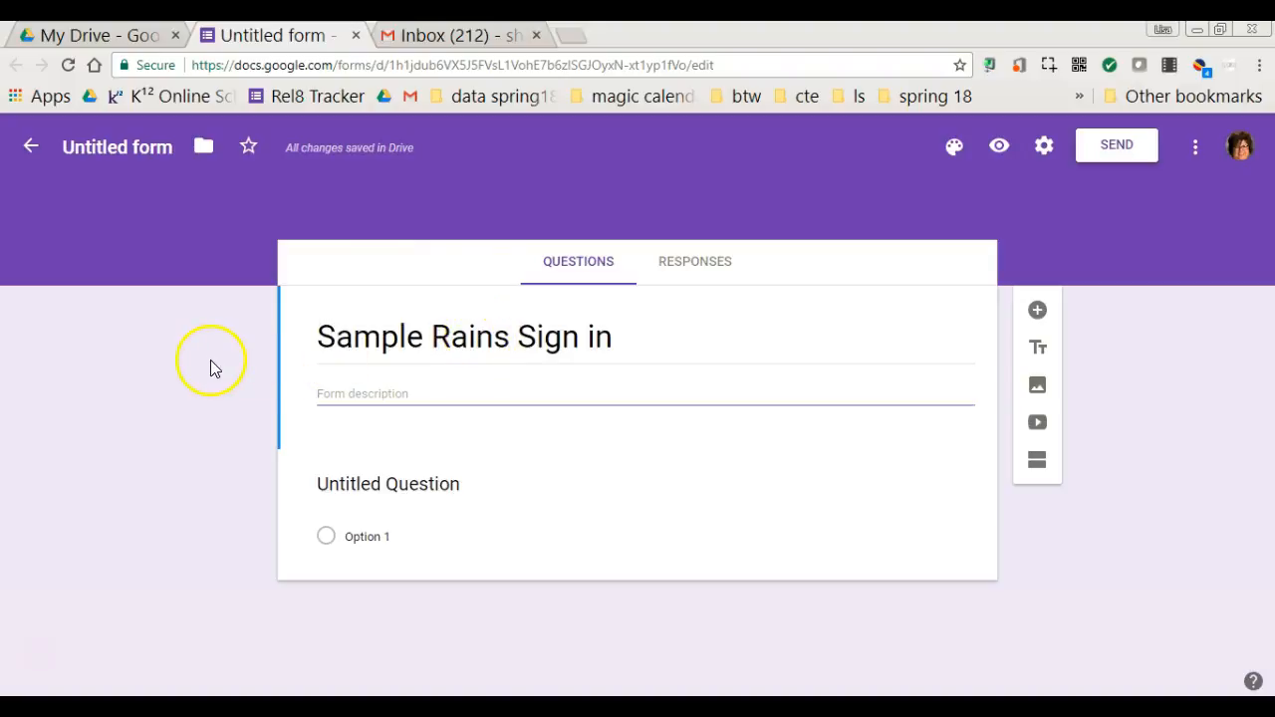
left_click(100, 149)
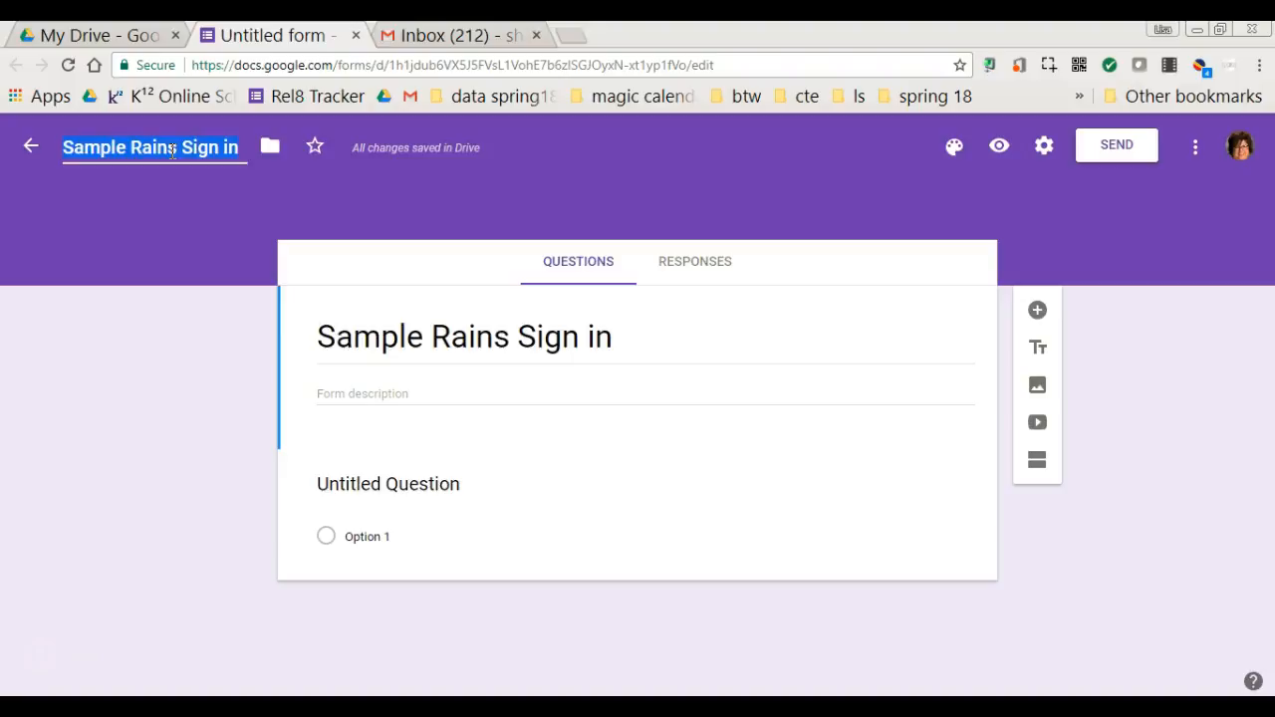
- Create a new 'Forms' folder in My Drive and move the form into it, accepting sharing
left_click(270, 154)
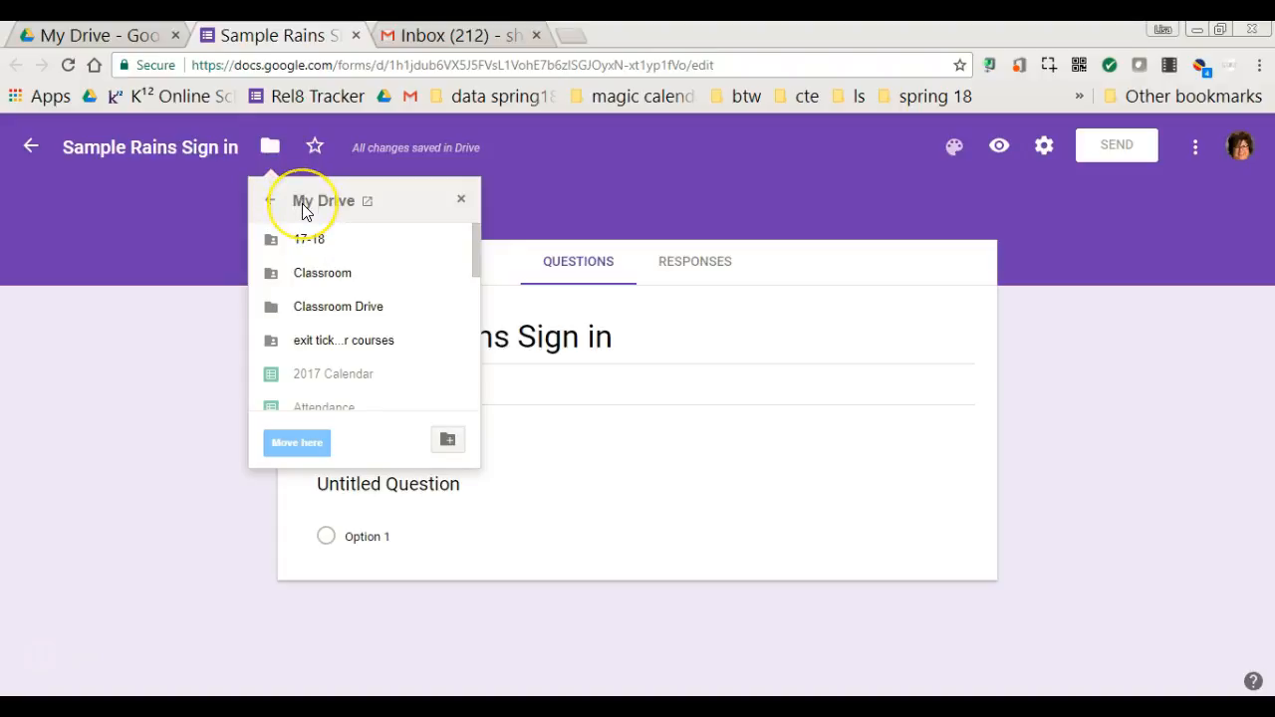
scroll(306, 243, "down", 3)
scroll(306, 243, "down", 1)
scroll(304, 245, "up", 5)
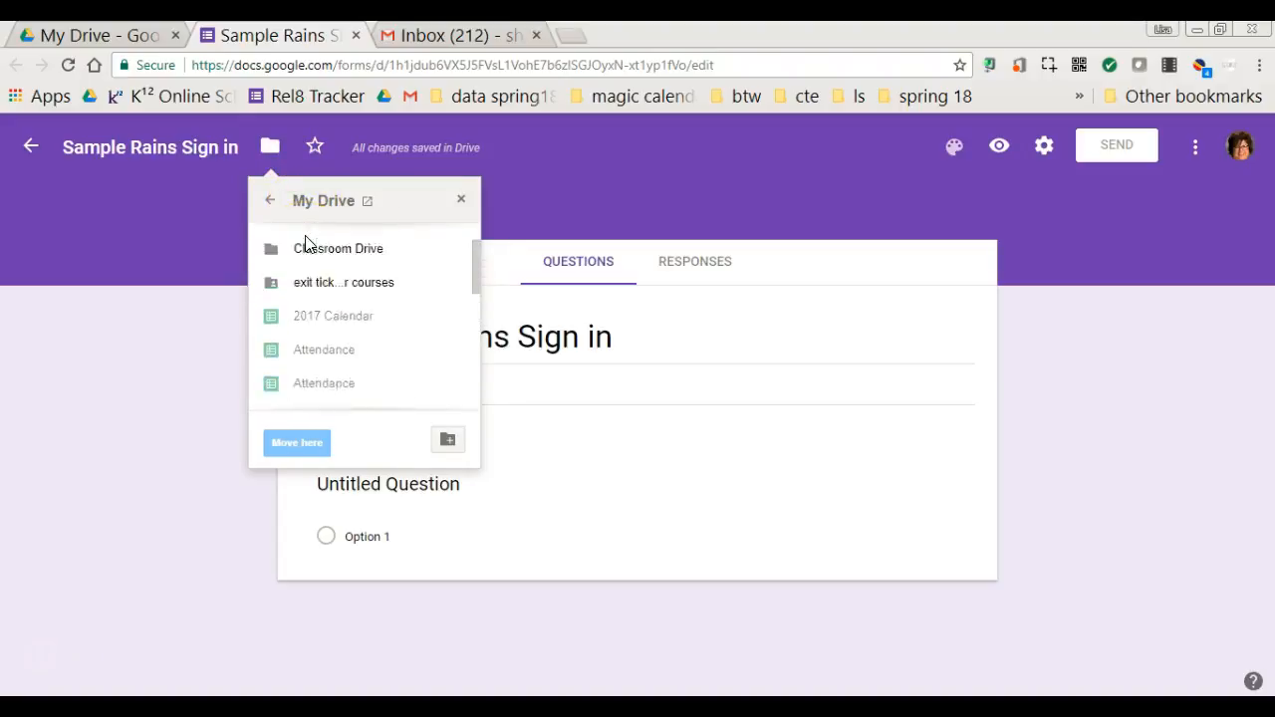
left_click(446, 439)
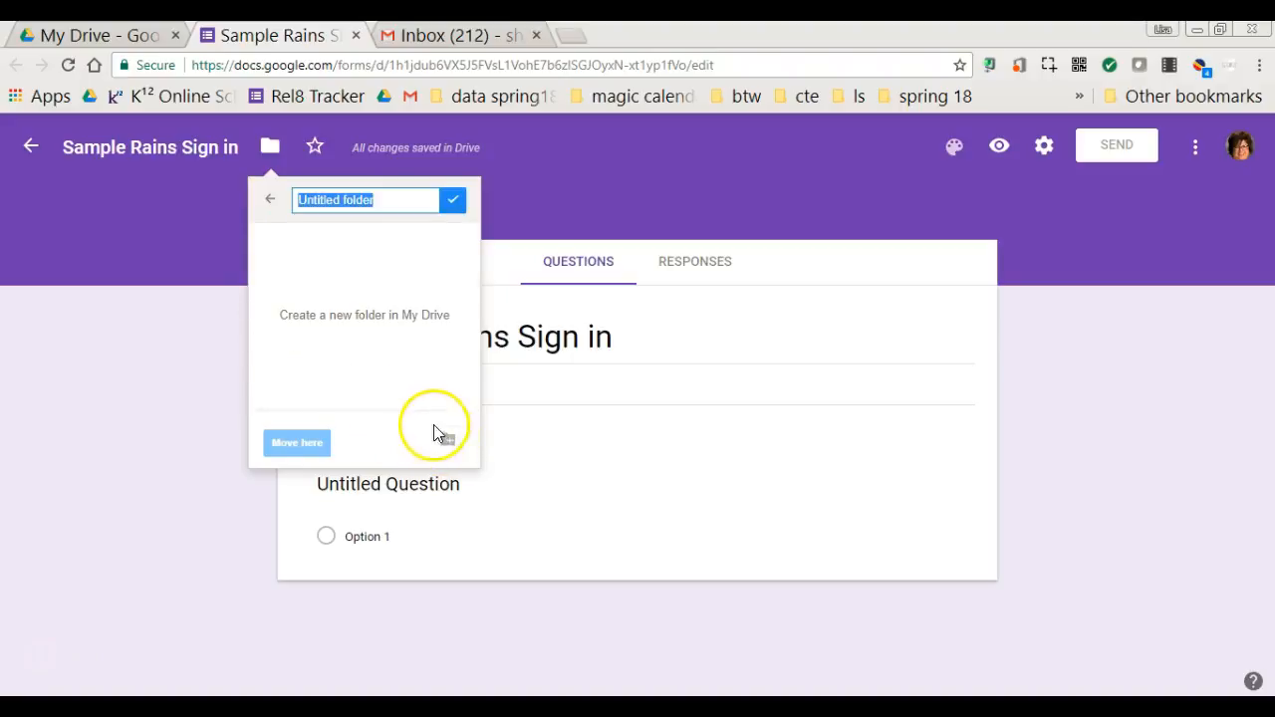
type("Form")
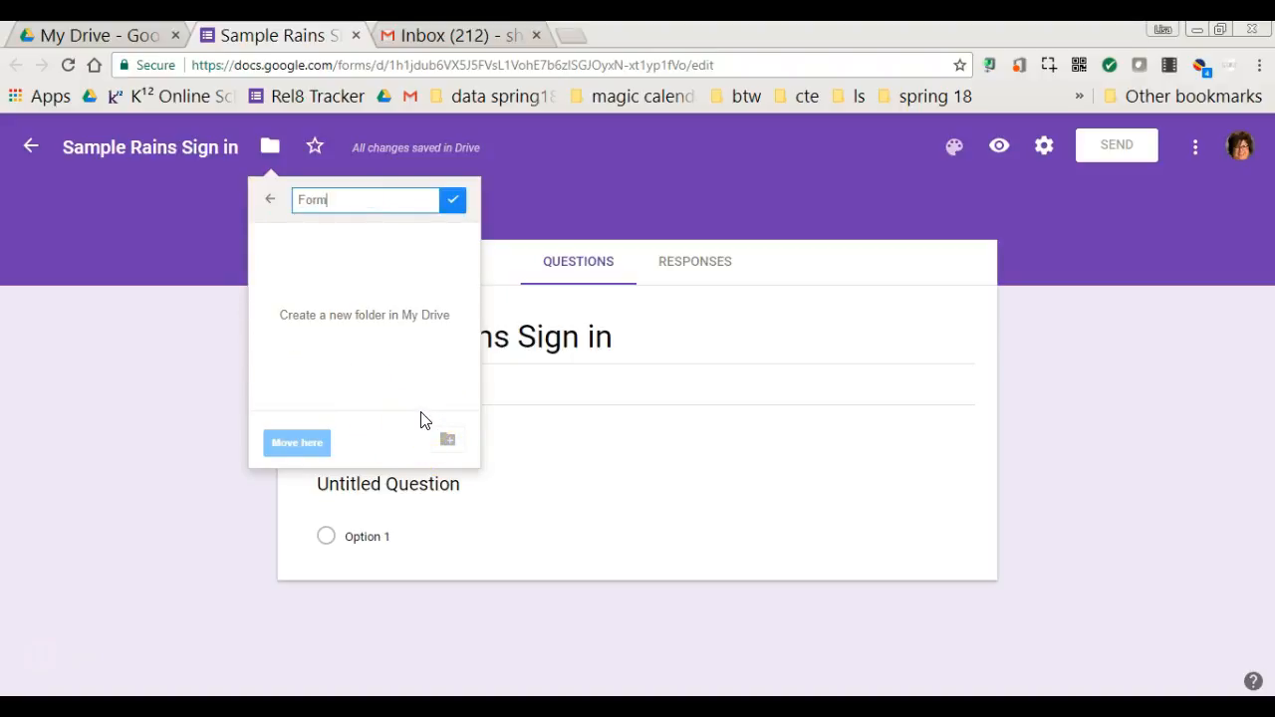
type("s")
key("Return")
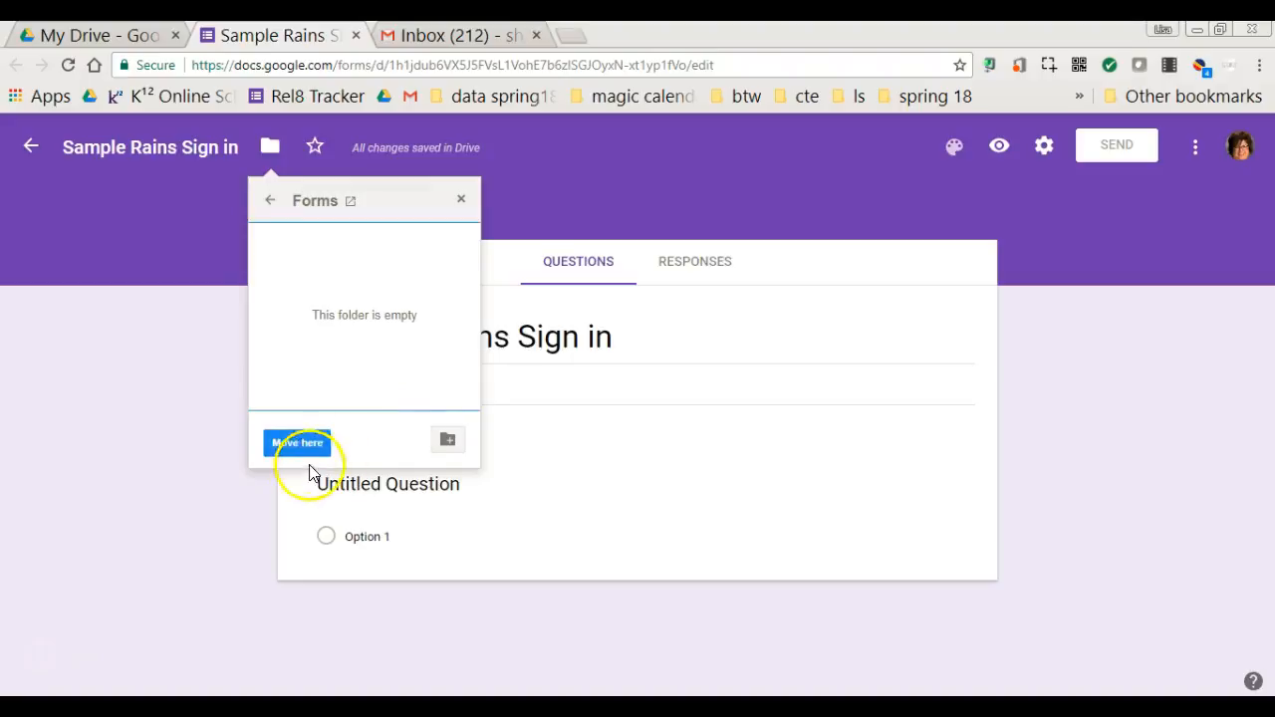
left_click(314, 441)
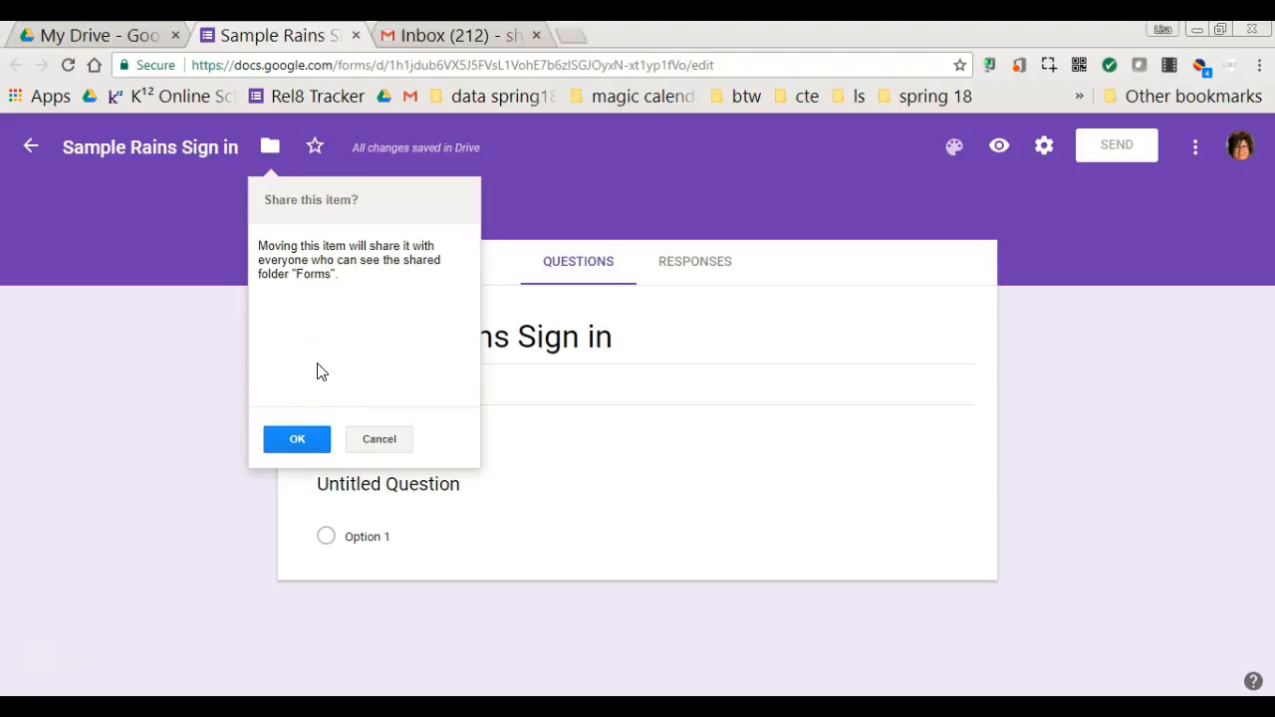
left_click(302, 439)
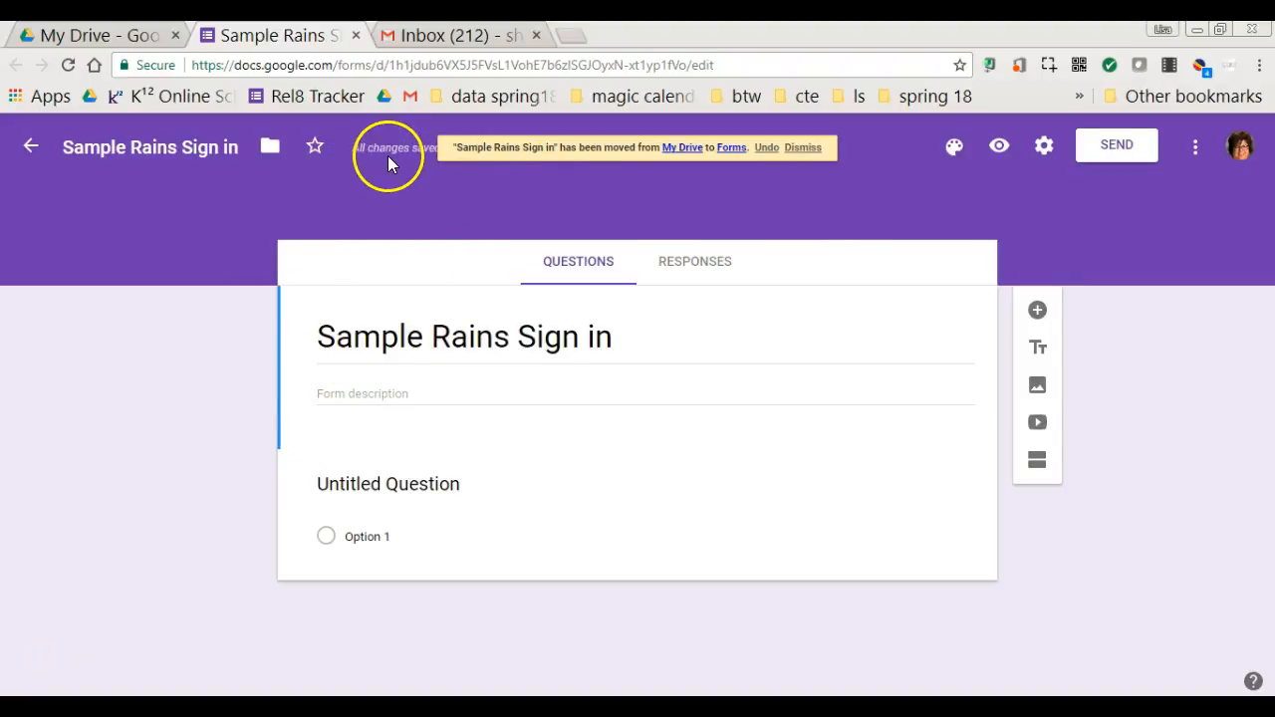
- Star the form, set its theme colour to light blue, and preview it
left_click(313, 148)
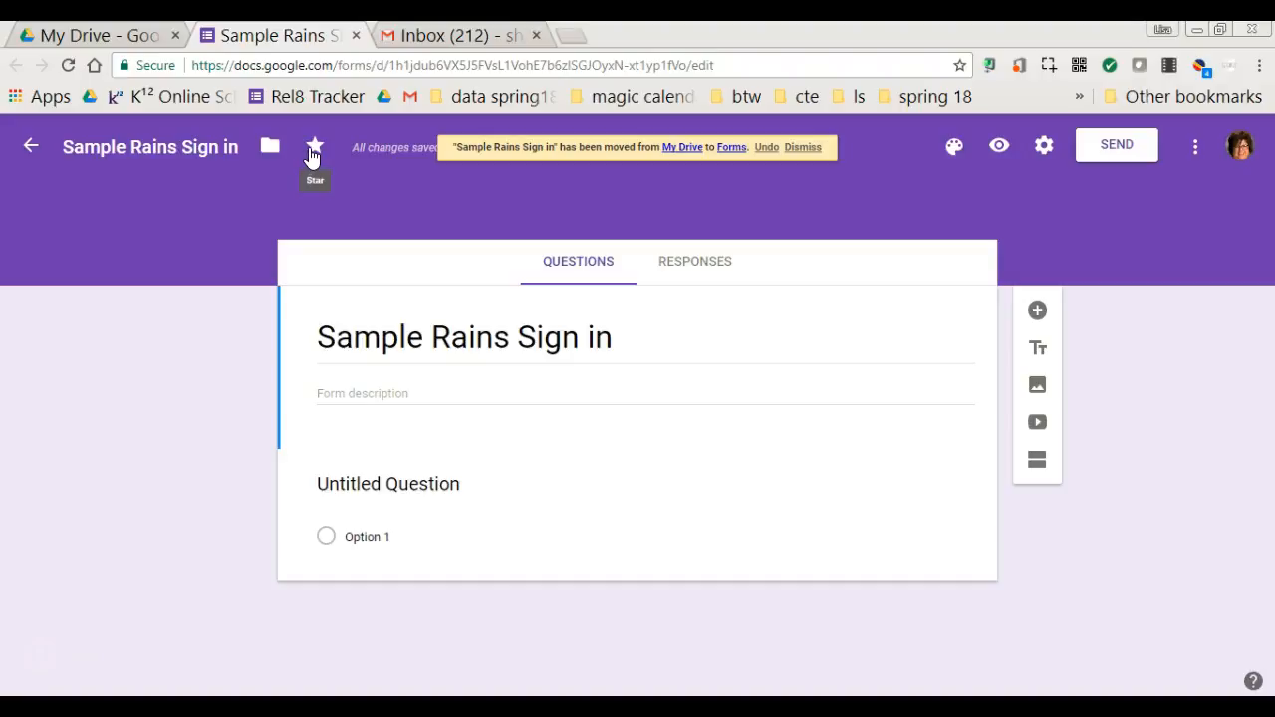
left_click(954, 150)
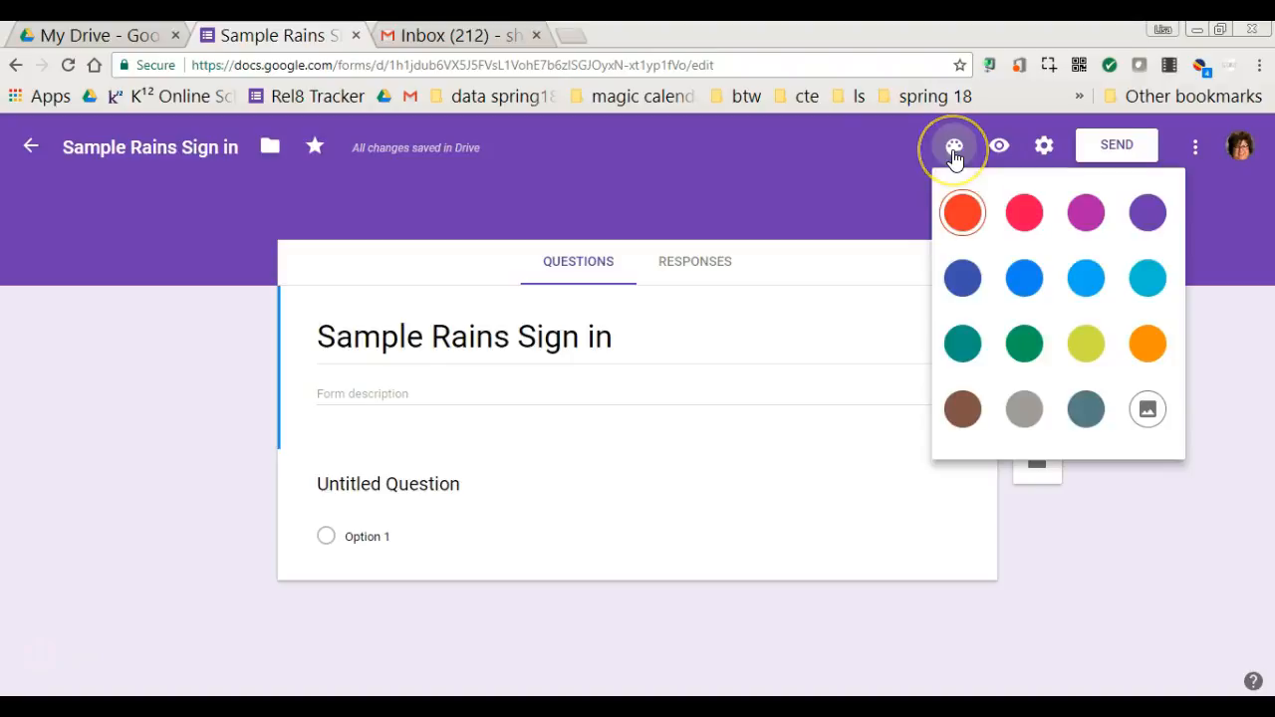
left_click(963, 277)
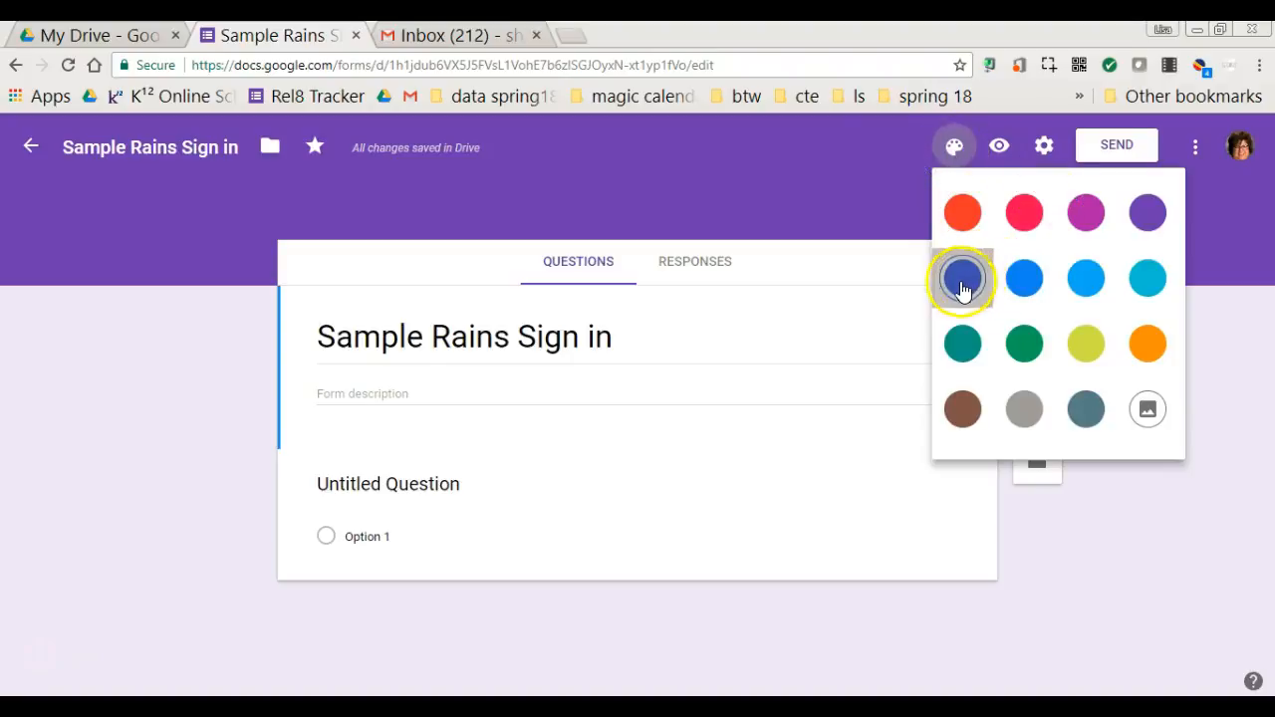
left_click(953, 164)
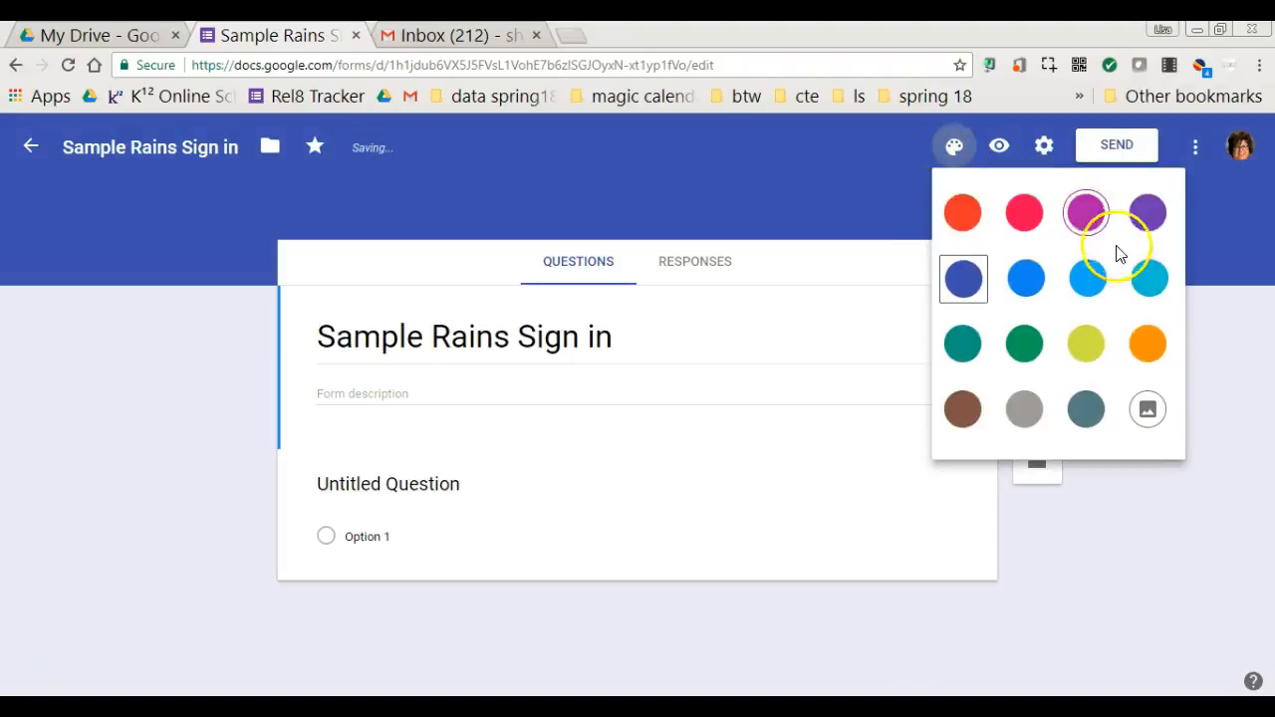
left_click(1085, 279)
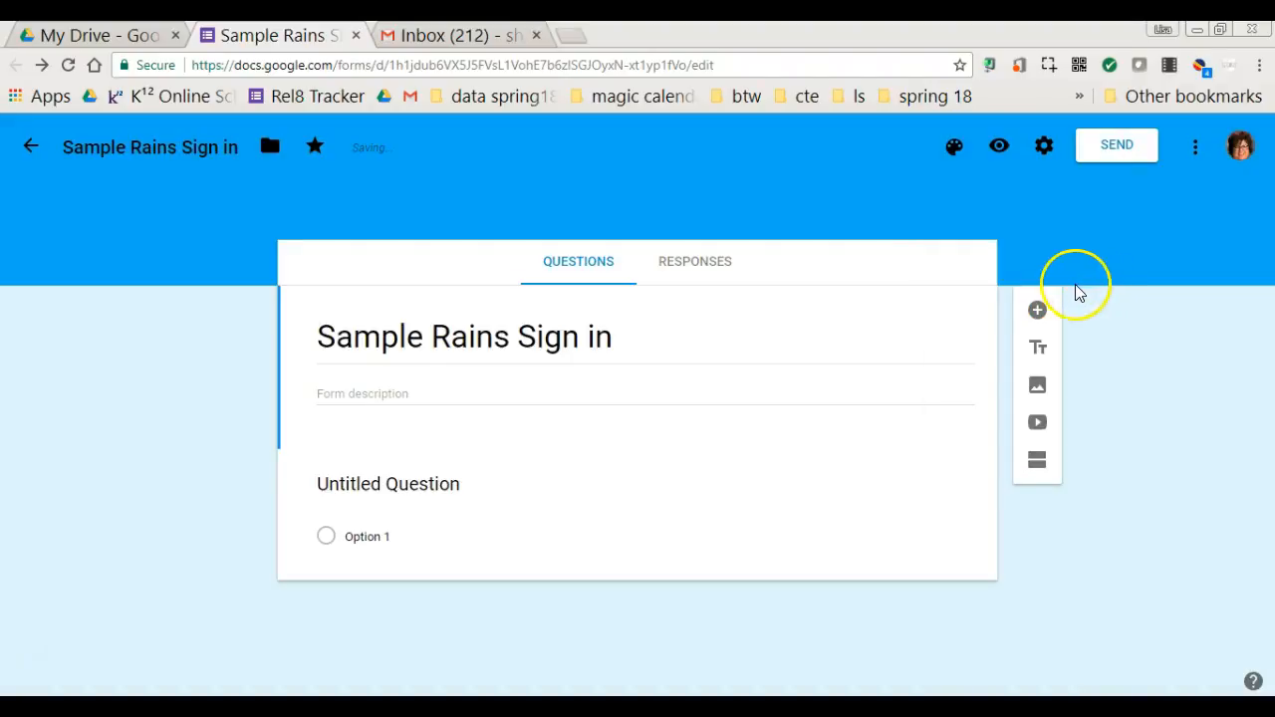
left_click(999, 151)
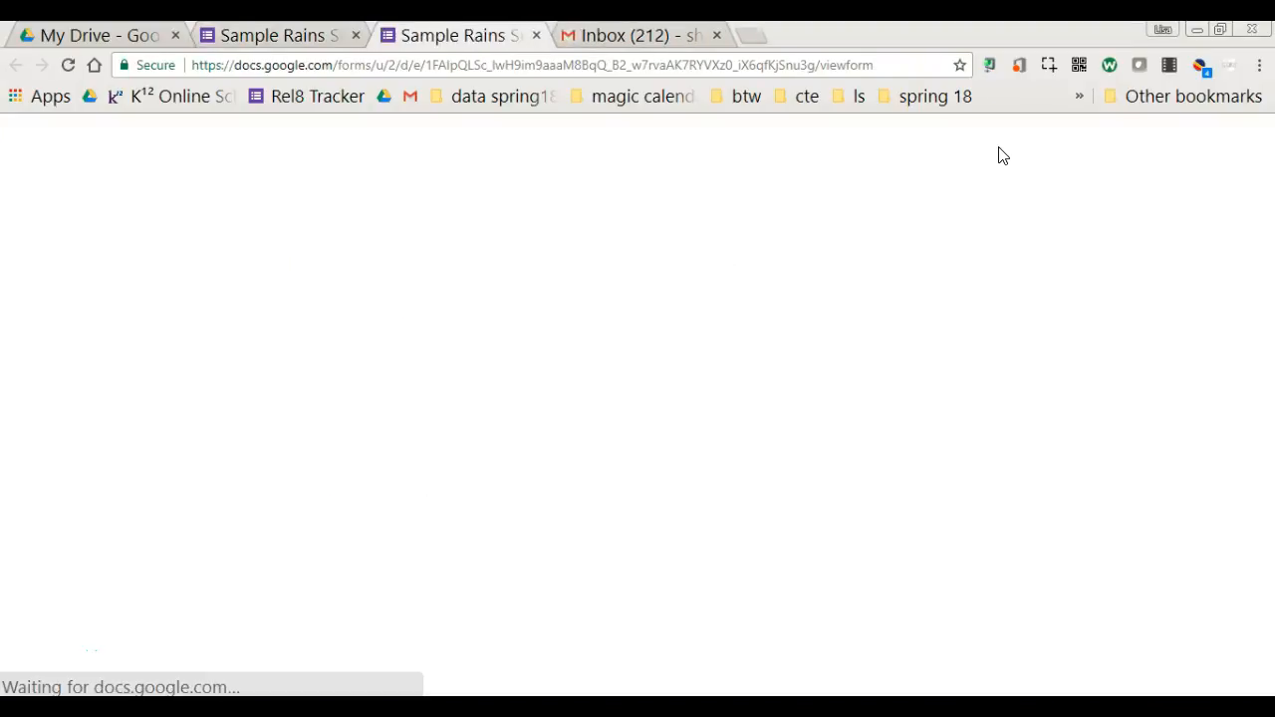
- Leave the respondent preview and reopen 'Sample Rains Sign in' in the editor
left_click(995, 157)
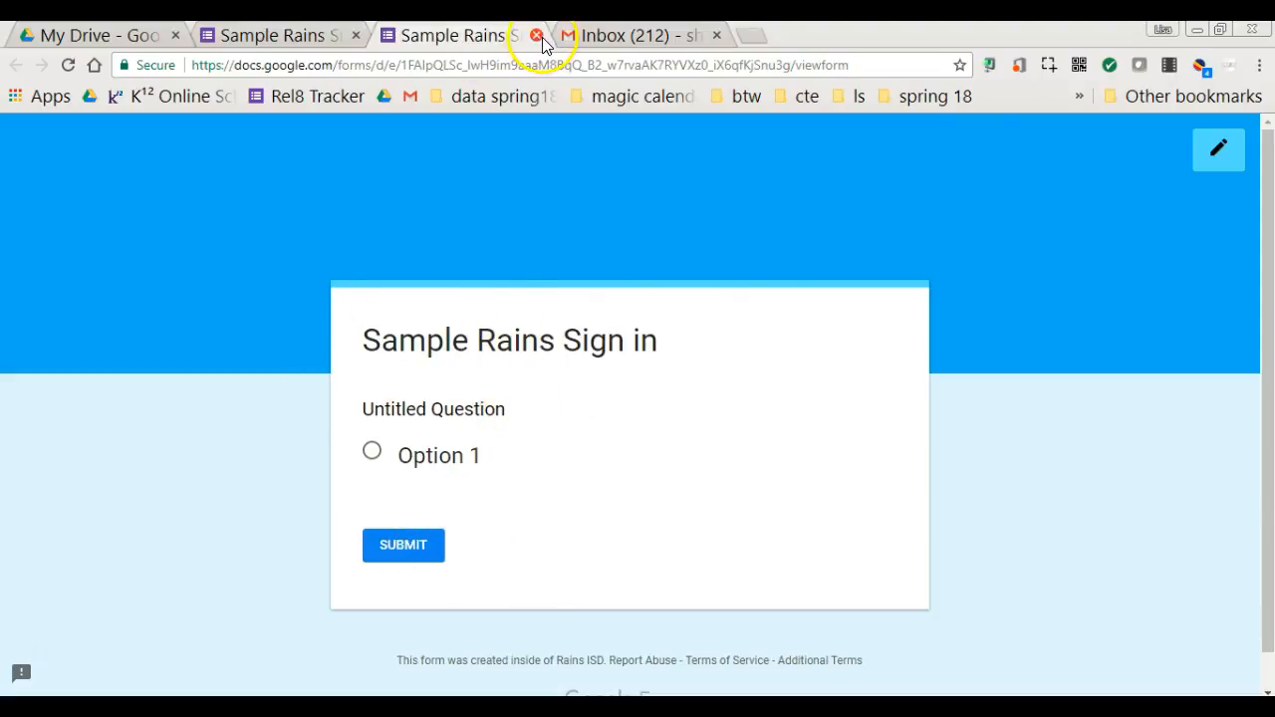
left_click(1219, 149)
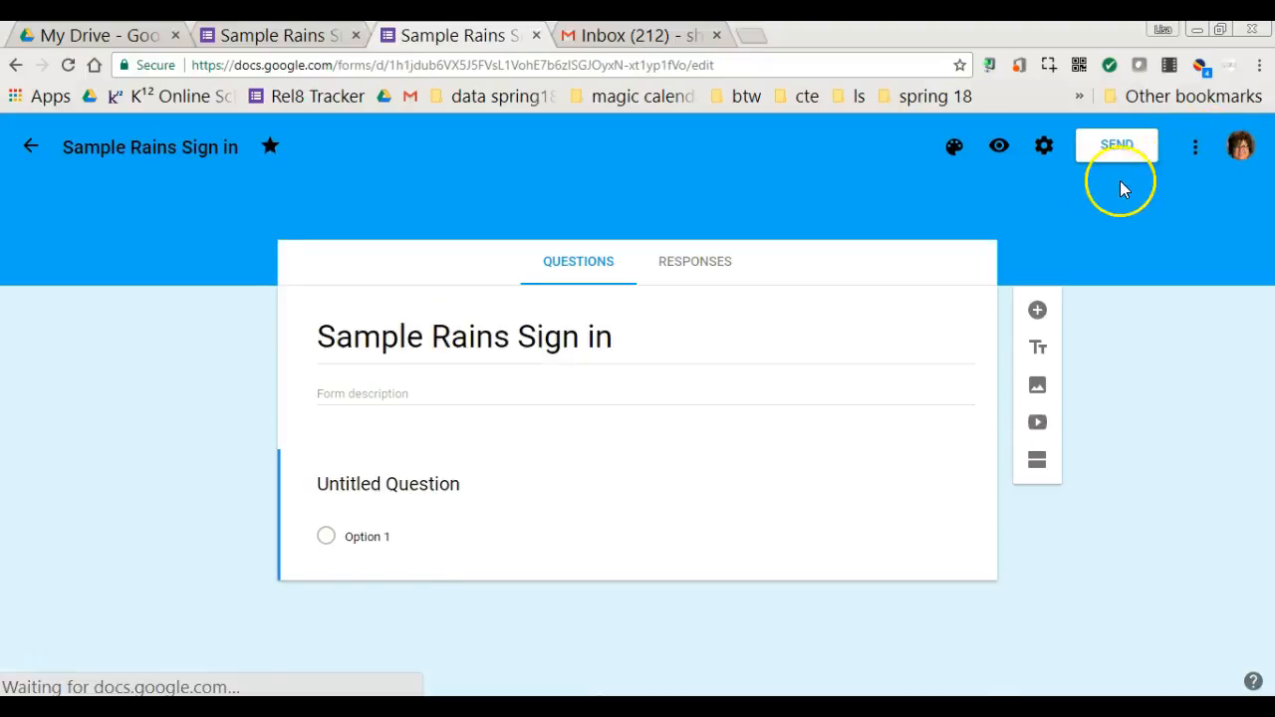
- In General settings, limit respondents to 1 response and review the remaining options
left_click(1029, 151)
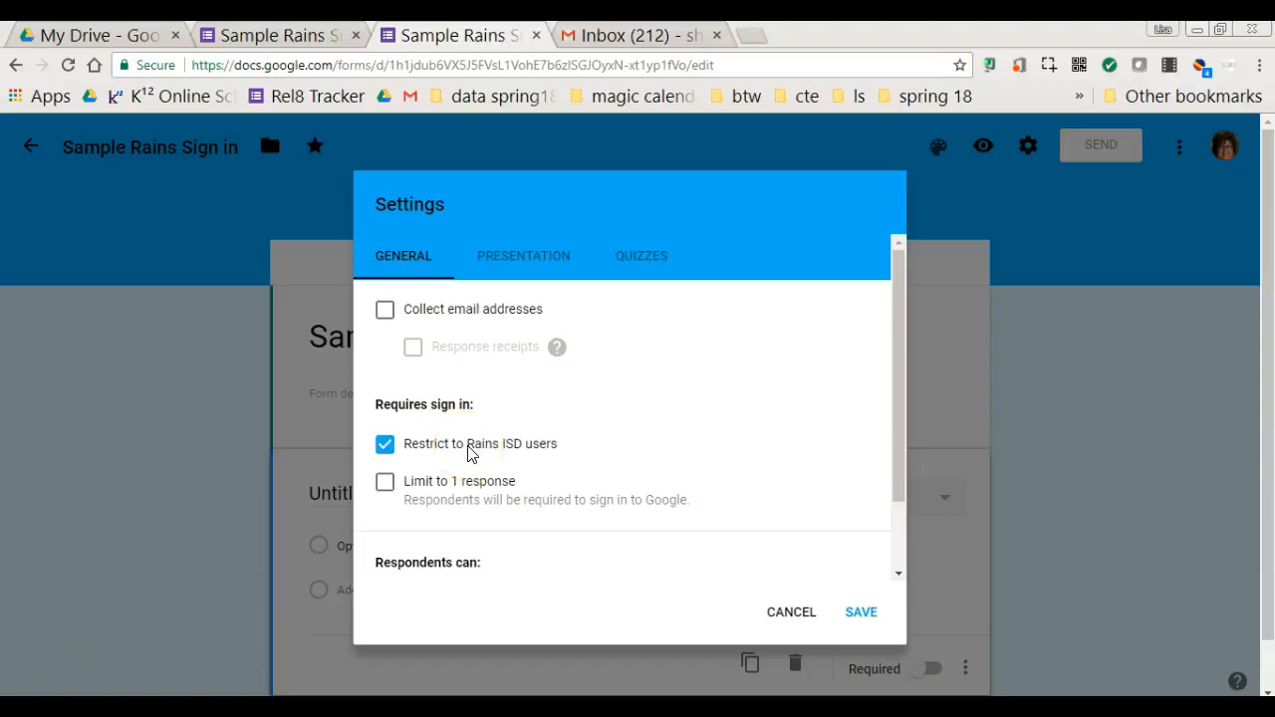
left_click(386, 485)
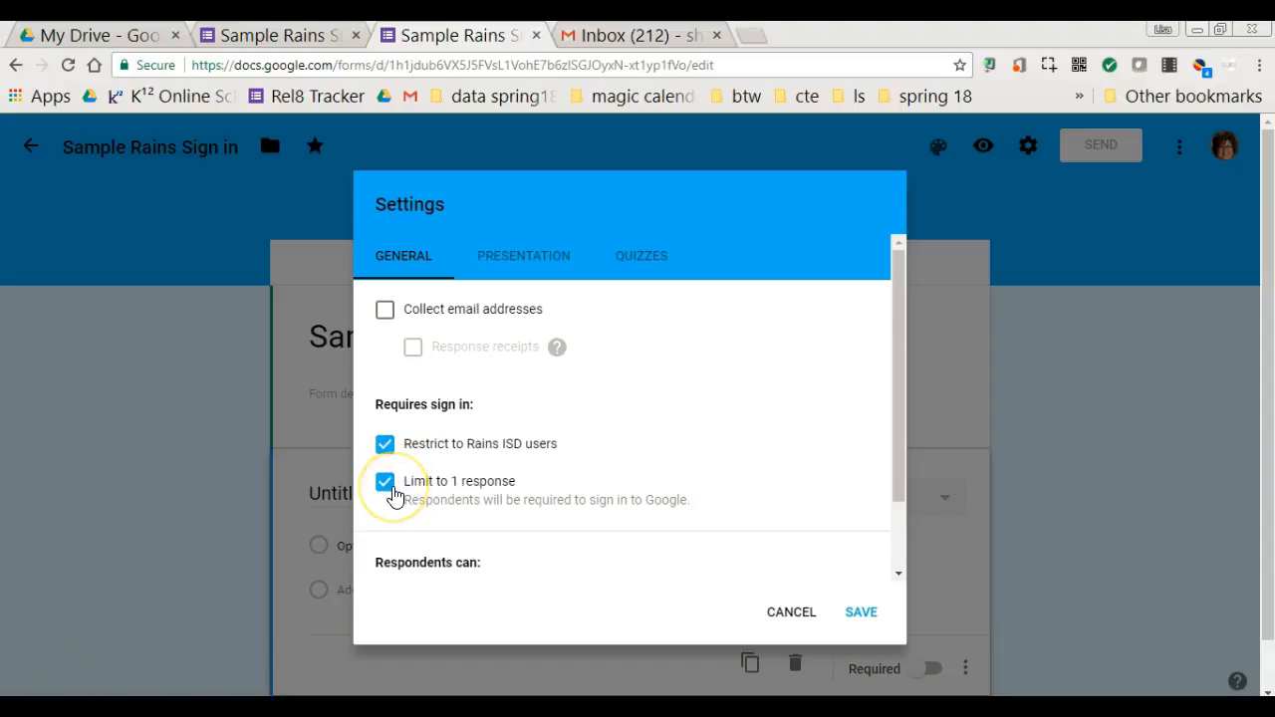
left_click_drag(907, 372, 868, 484)
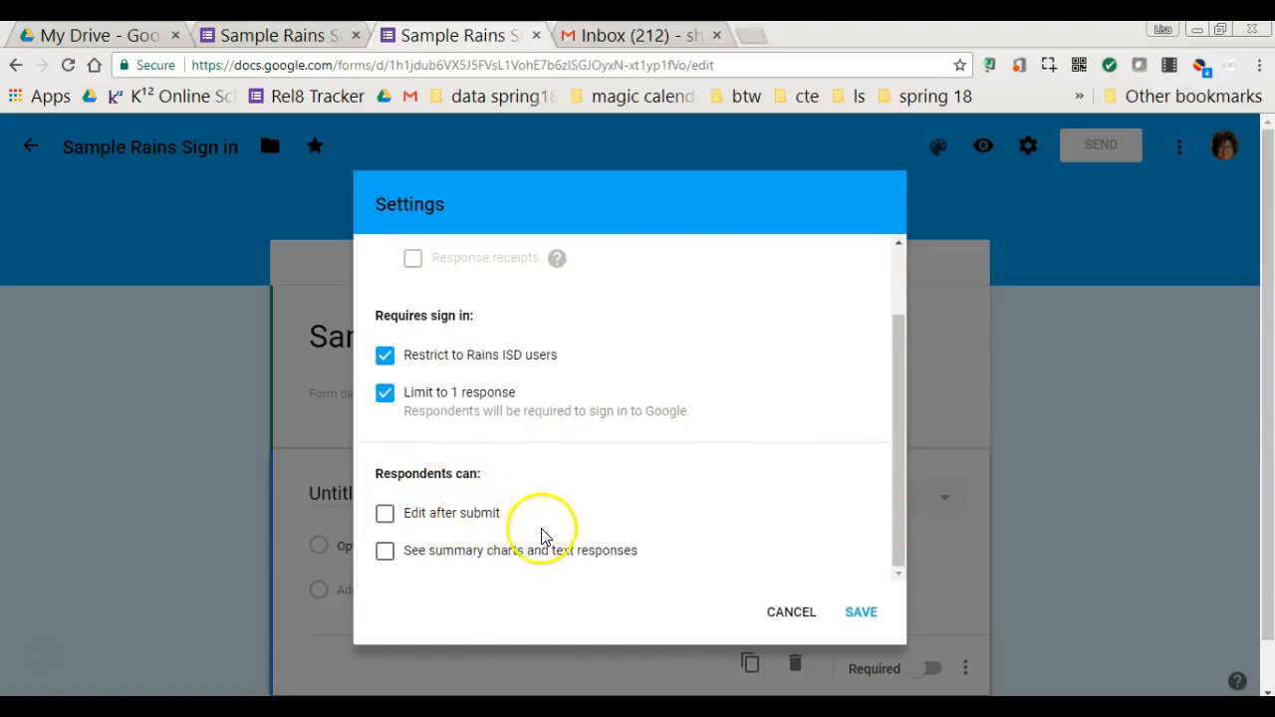
left_click_drag(906, 398, 899, 331)
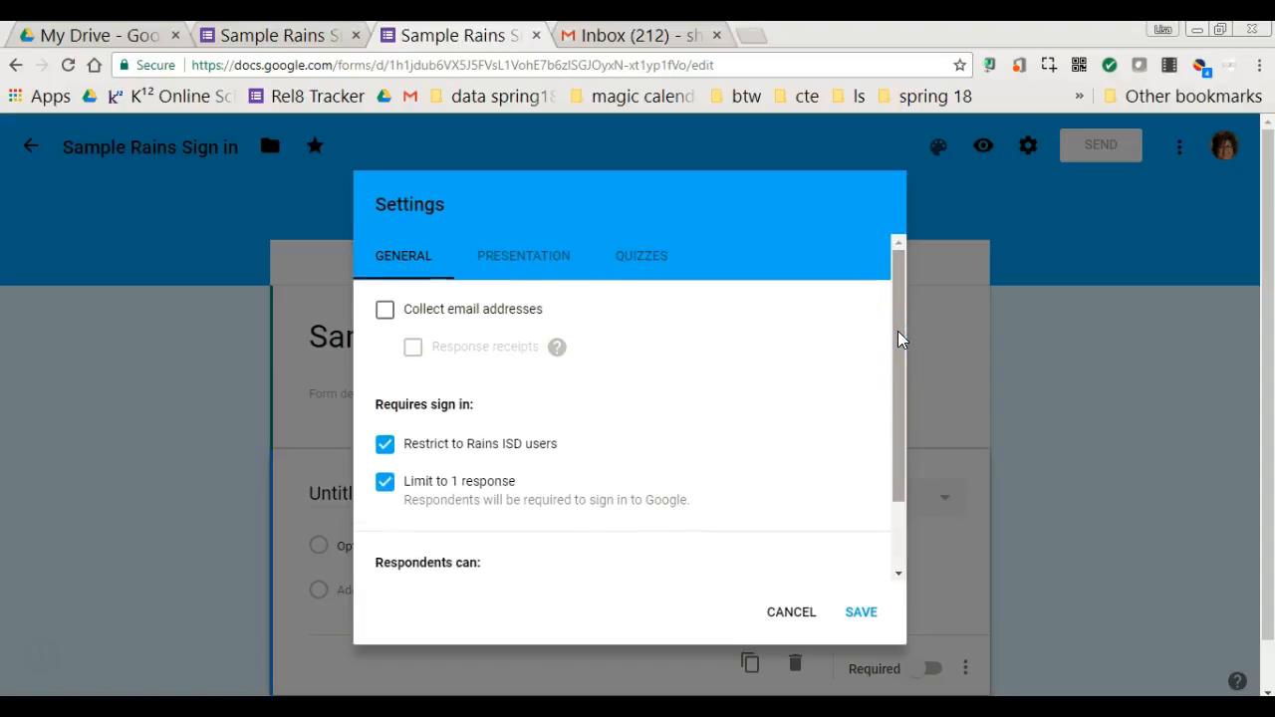
left_click_drag(900, 335, 593, 561)
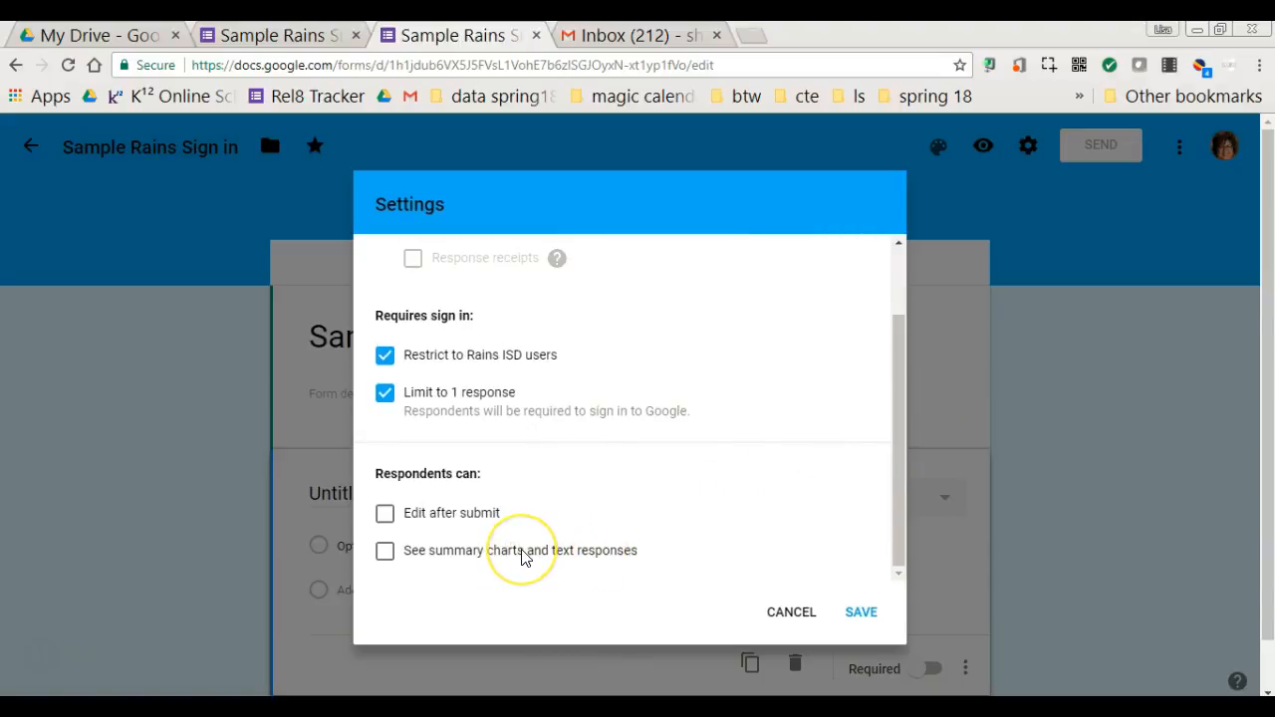
left_click_drag(901, 342, 899, 276)
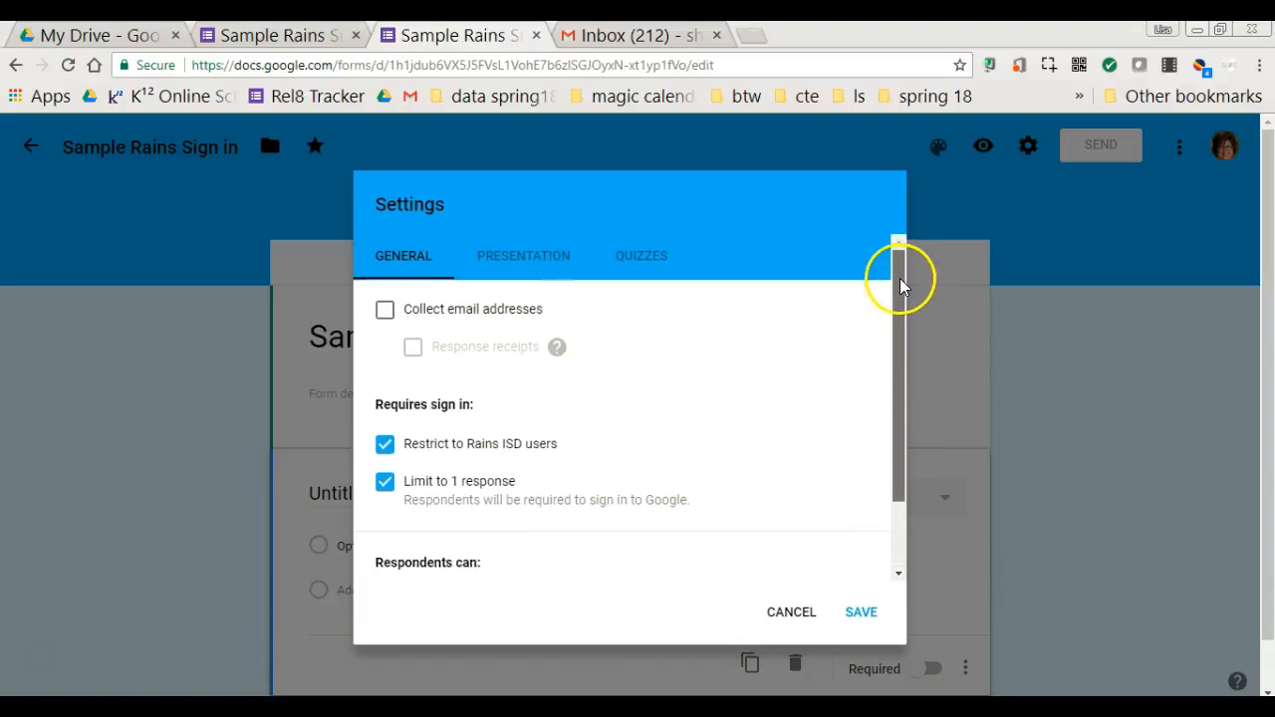
- Set the confirmation message to 'Thanks for attending this meeting.' in Presentation settings
left_click(522, 254)
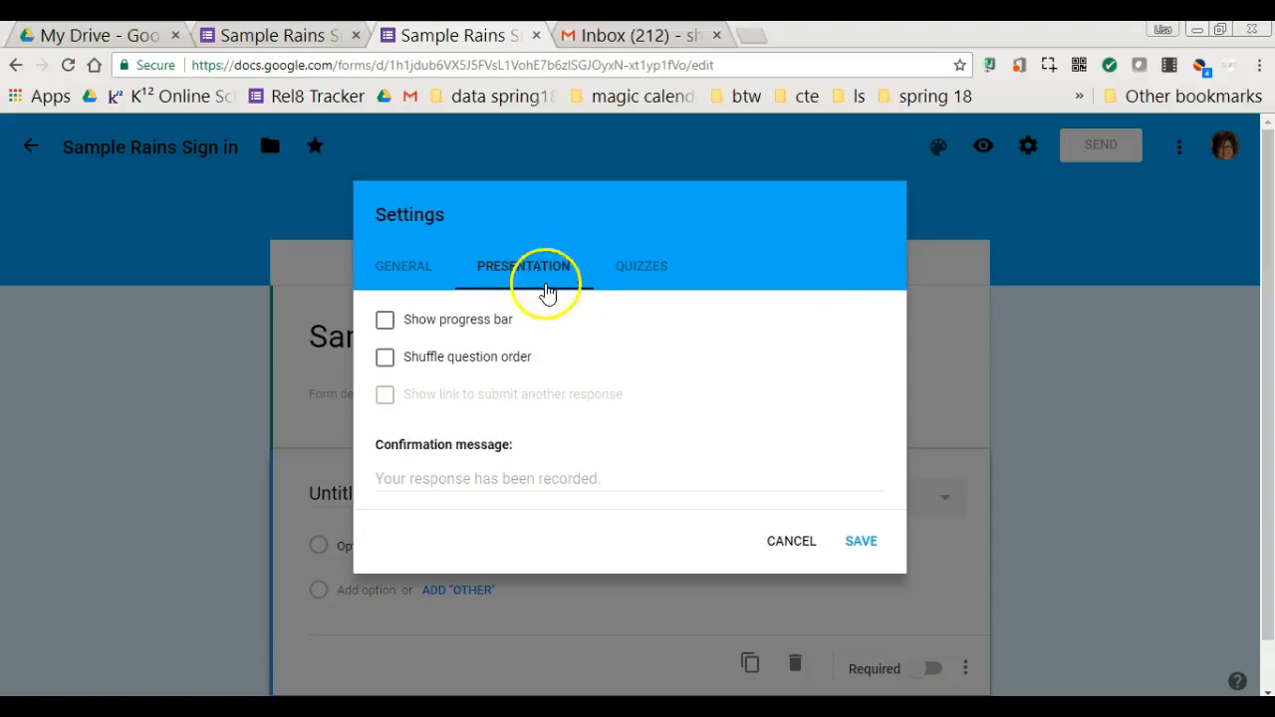
left_click(461, 360)
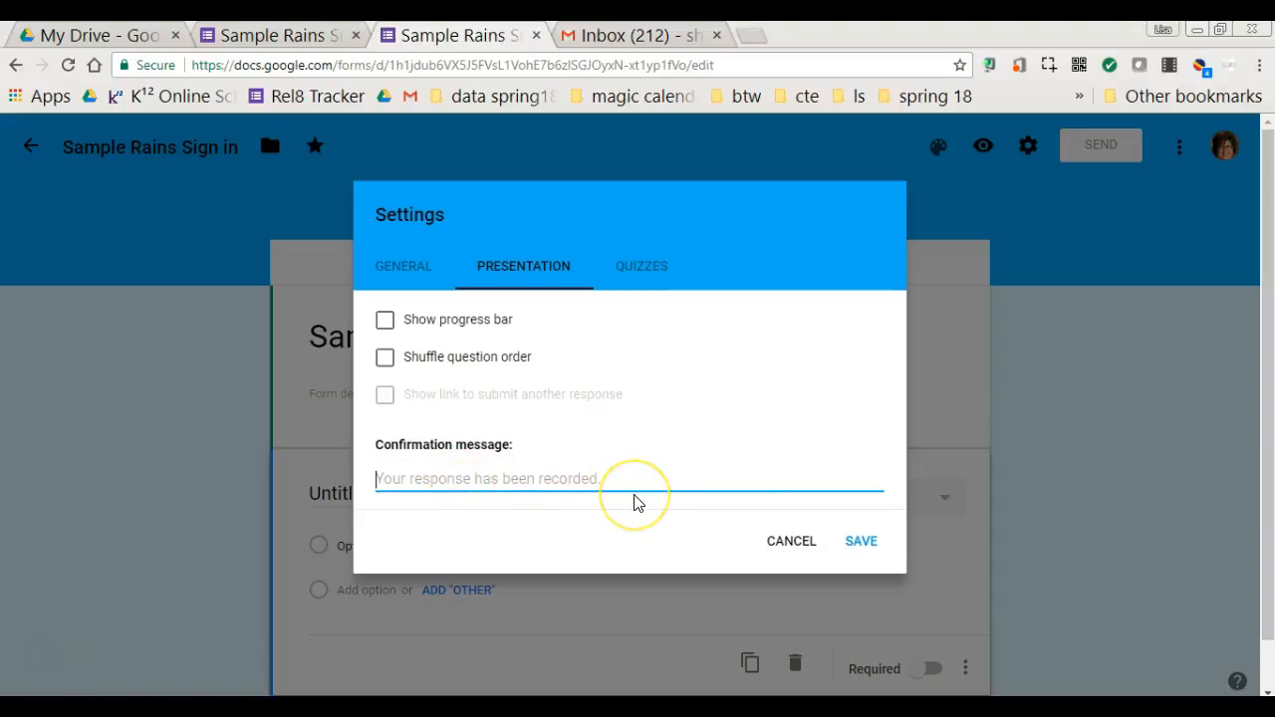
type("?R")
key("BackSpace")
key("BackSpace")
type("T")
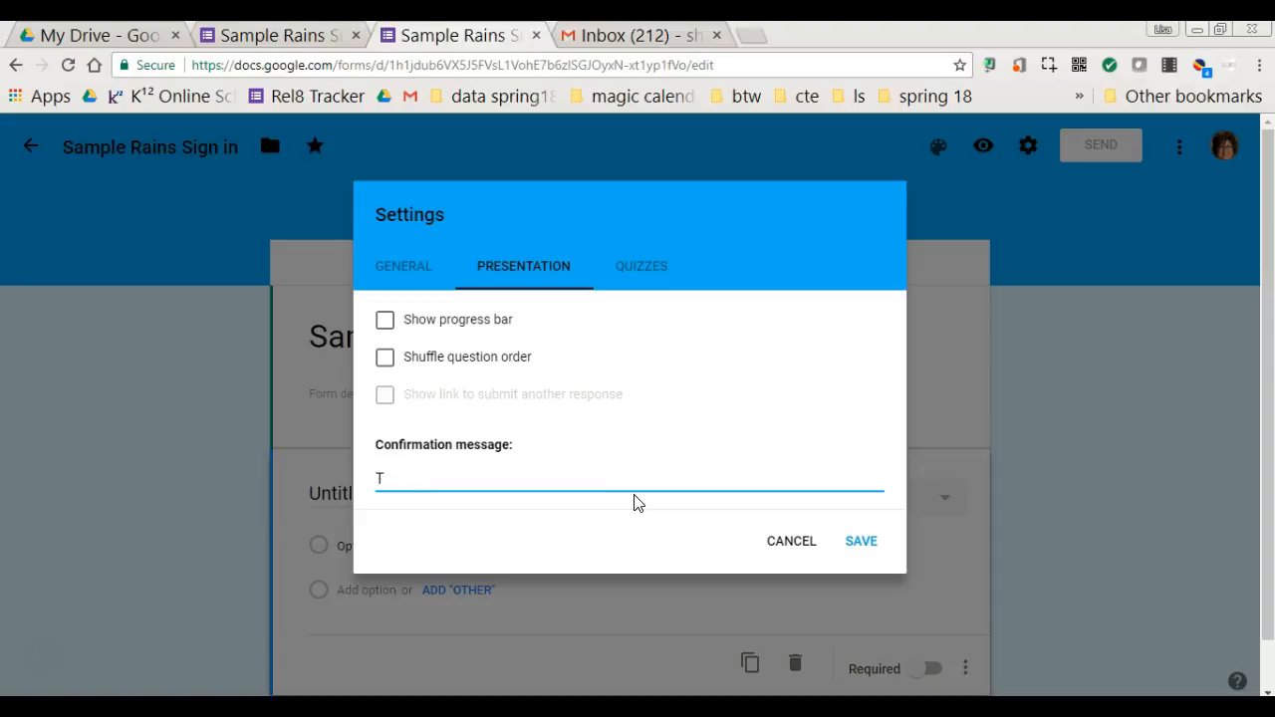
type("Rhanks for your time.")
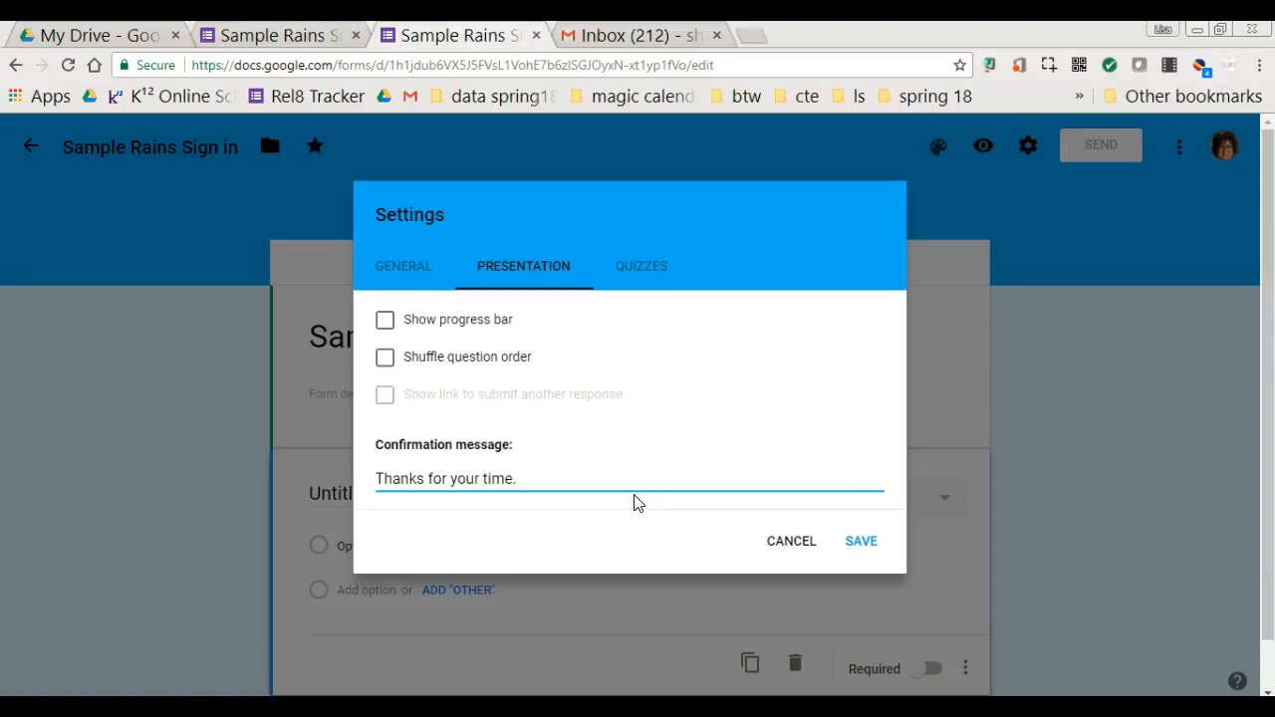
key("BackSpace")
key("BackSpace")
key("BackSpace")
key("BackSpace")
key("BackSpace")
key("BackSpace")
key("BackSpace")
key("BackSpace")
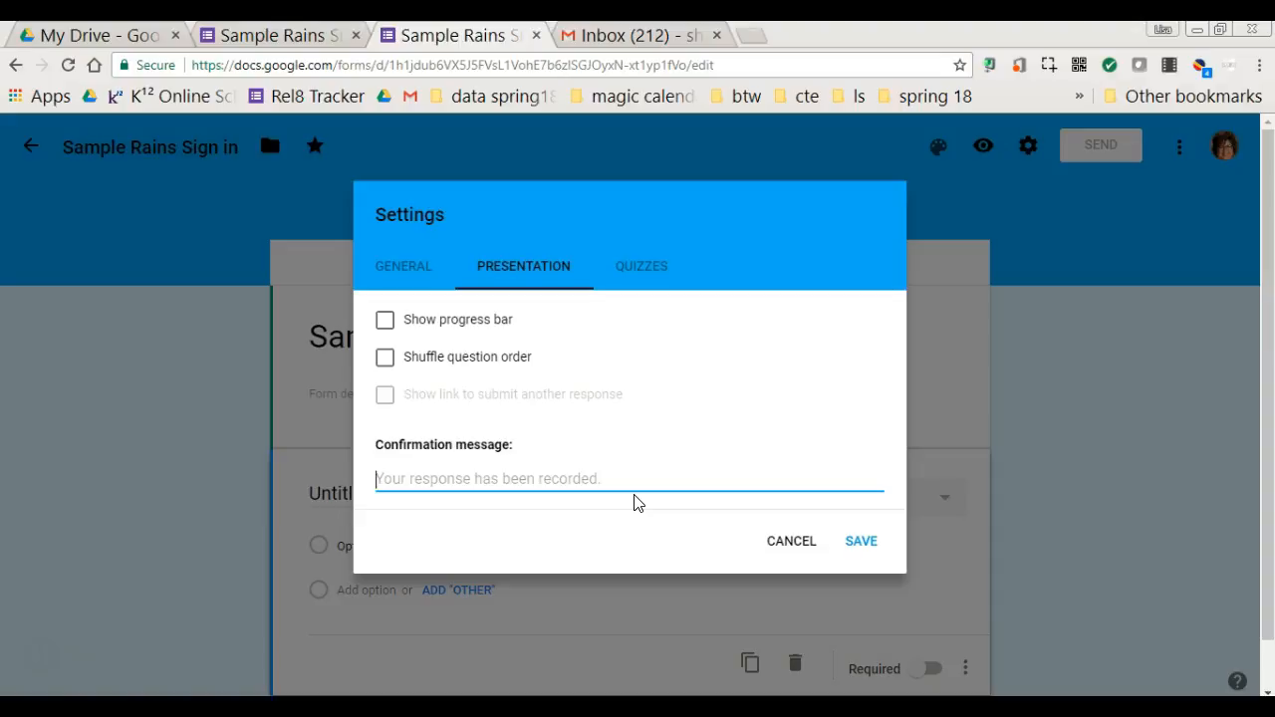
type("Tha")
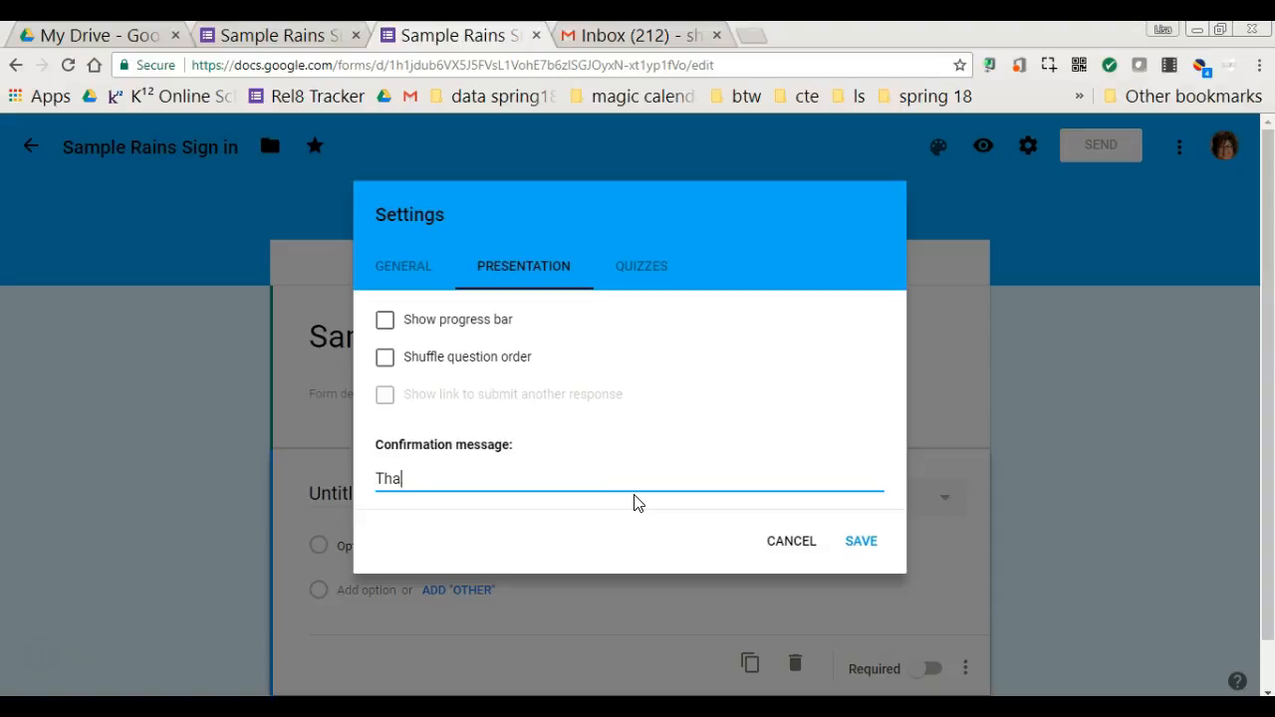
type("nks for atrtending")
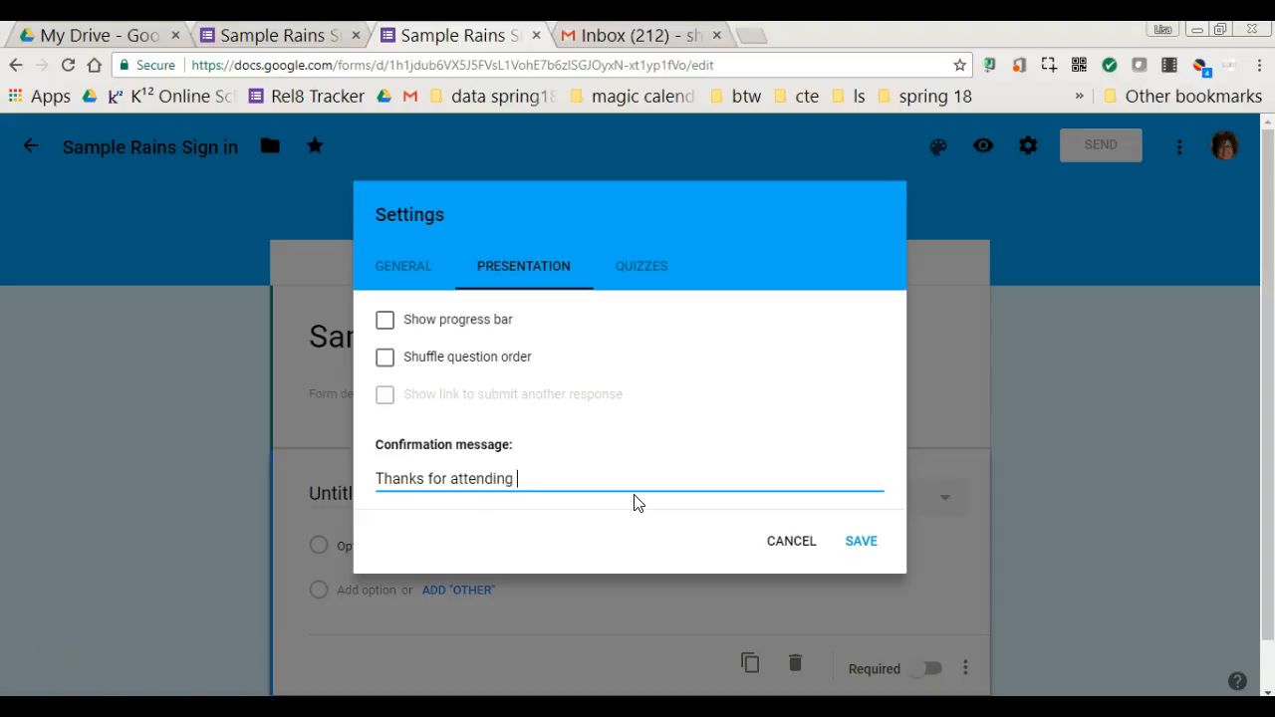
type("meeet")
key("BackSpace")
key("BackSpace")
left_click(641, 266)
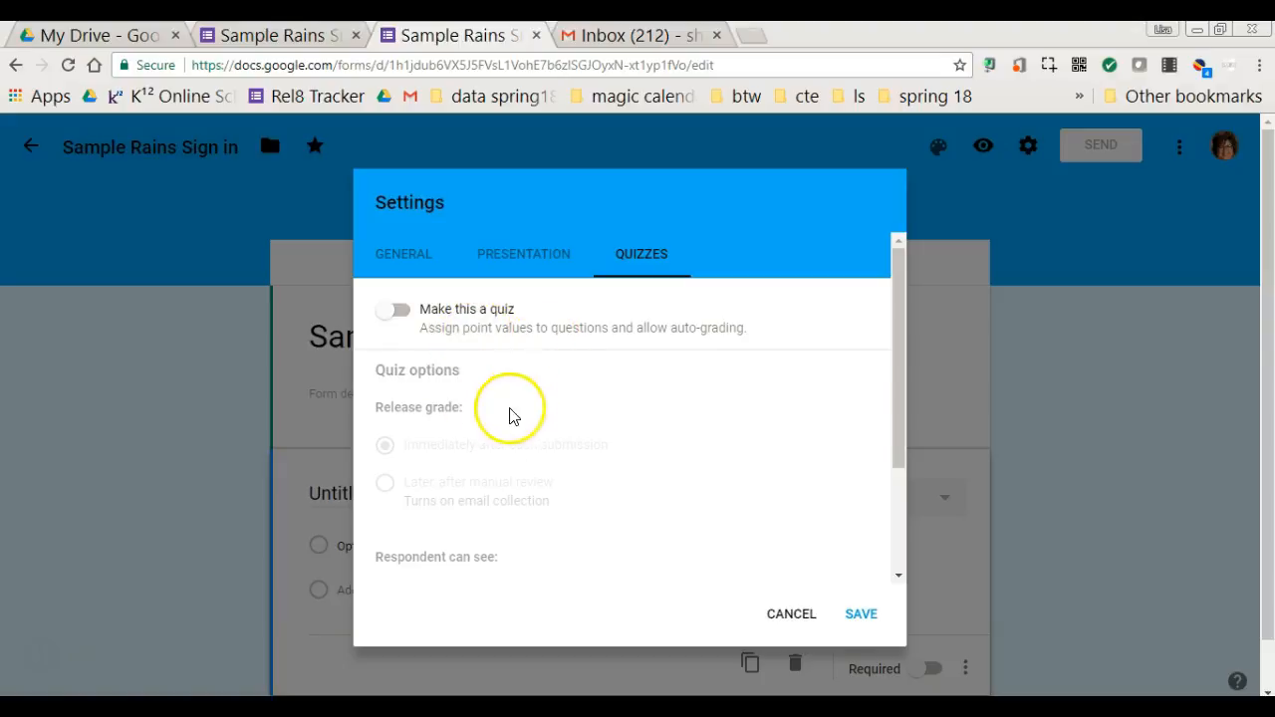
- Recheck the General and Presentation settings, then save and close Settings
mouse_move(897, 287)
left_mouse_down()
mouse_move(922, 447)
mouse_move(903, 274)
left_mouse_up()
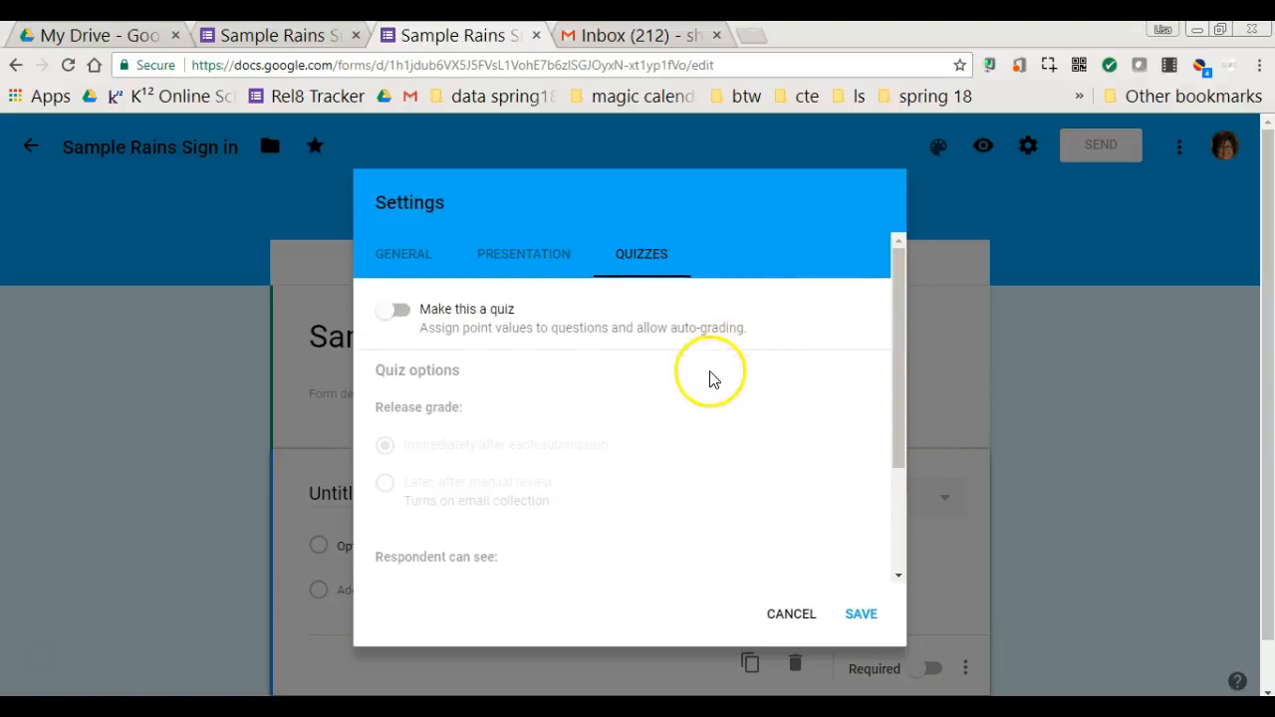
left_click(522, 251)
left_click(407, 274)
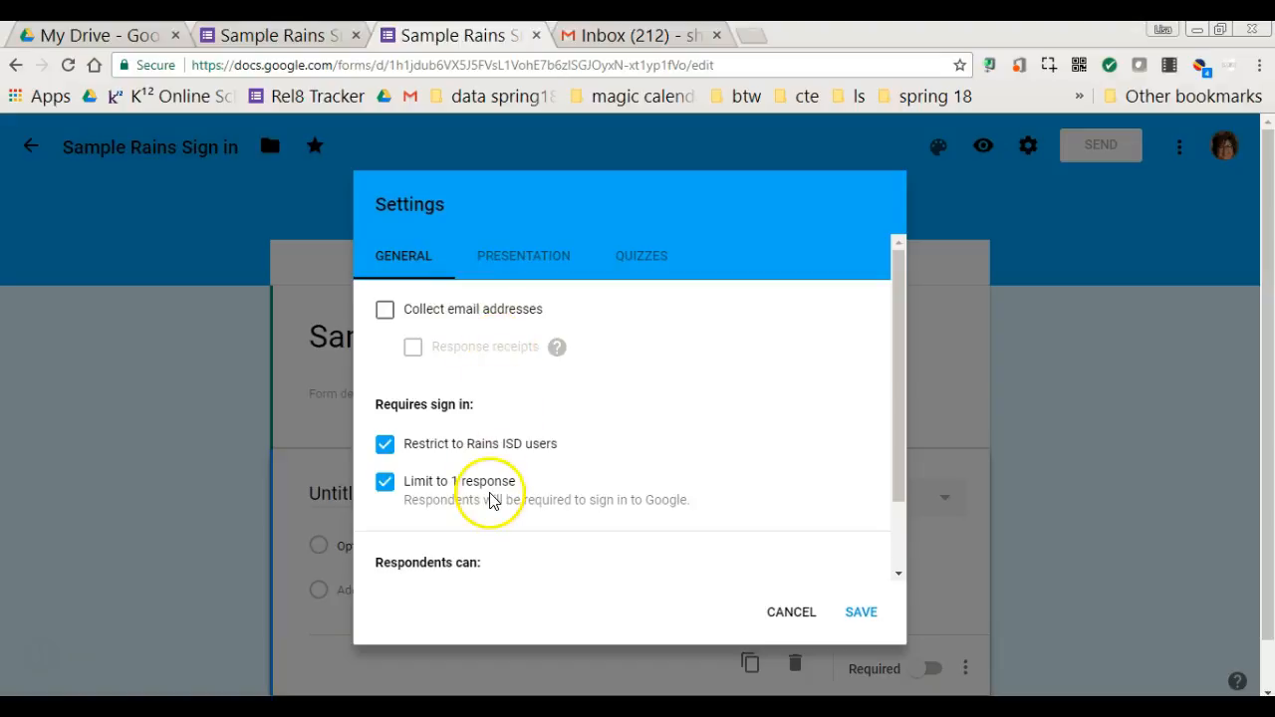
left_click(506, 261)
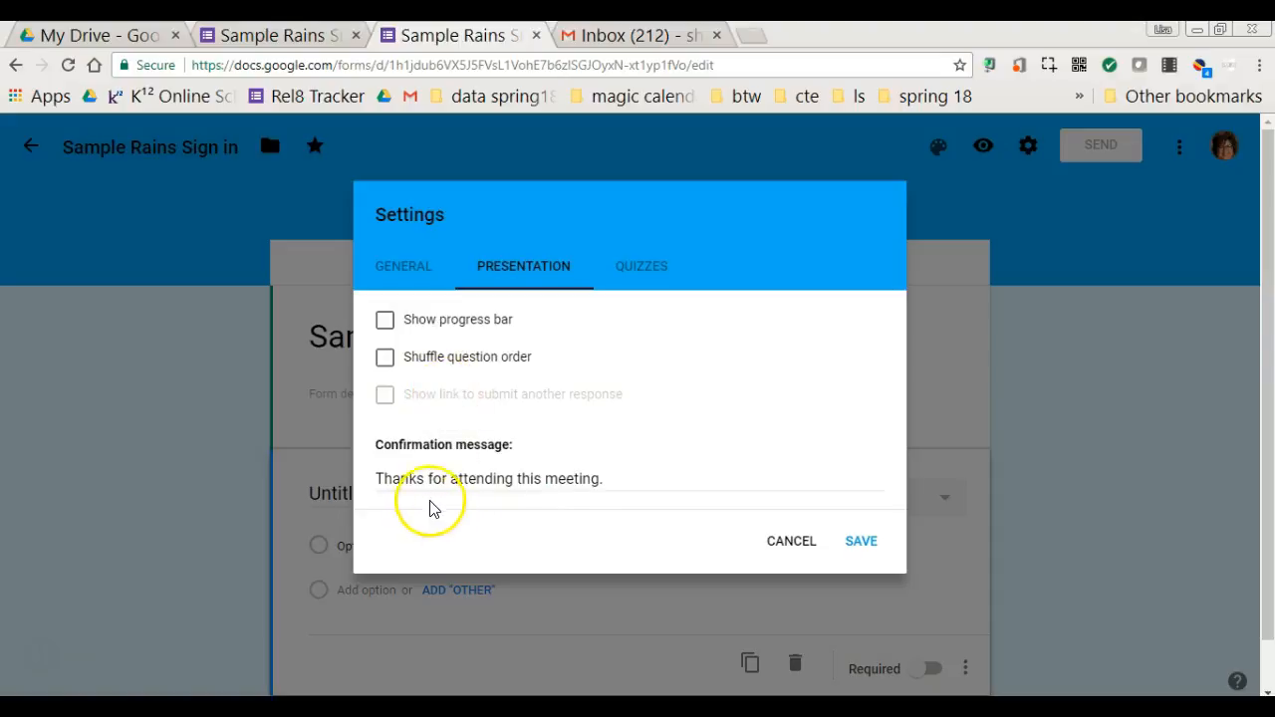
left_click(861, 545)
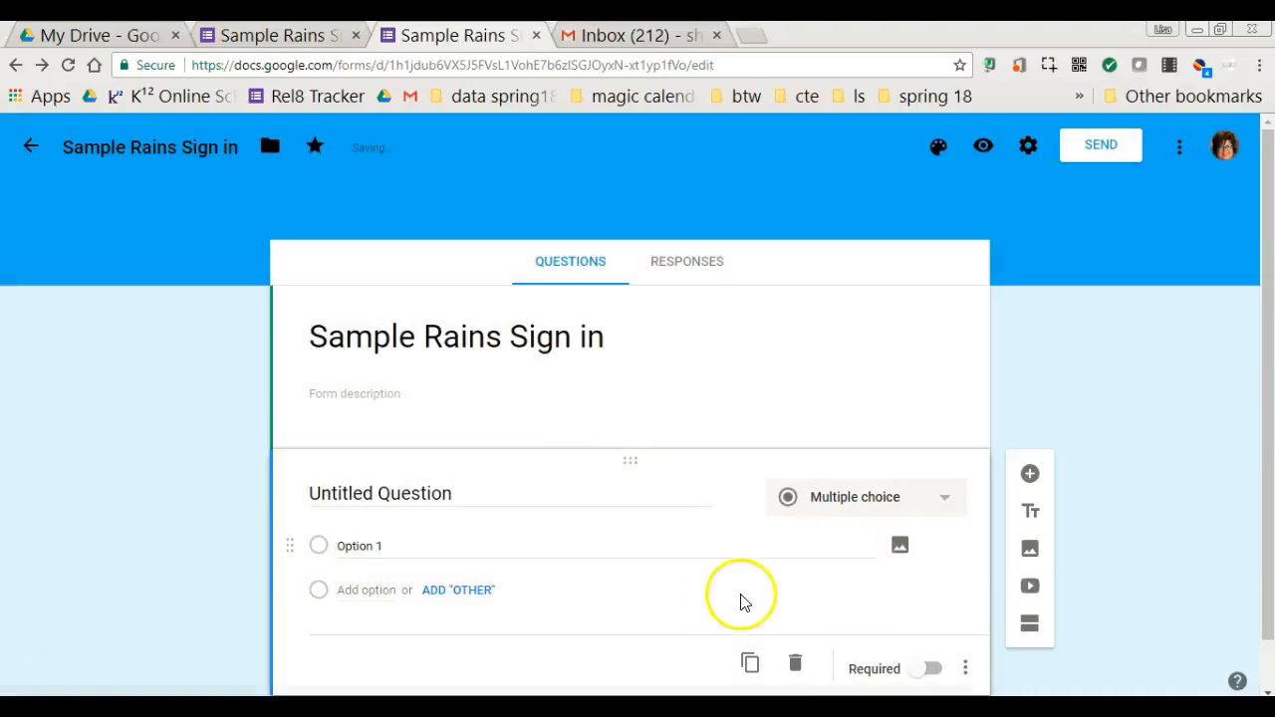
left_click(43, 662)
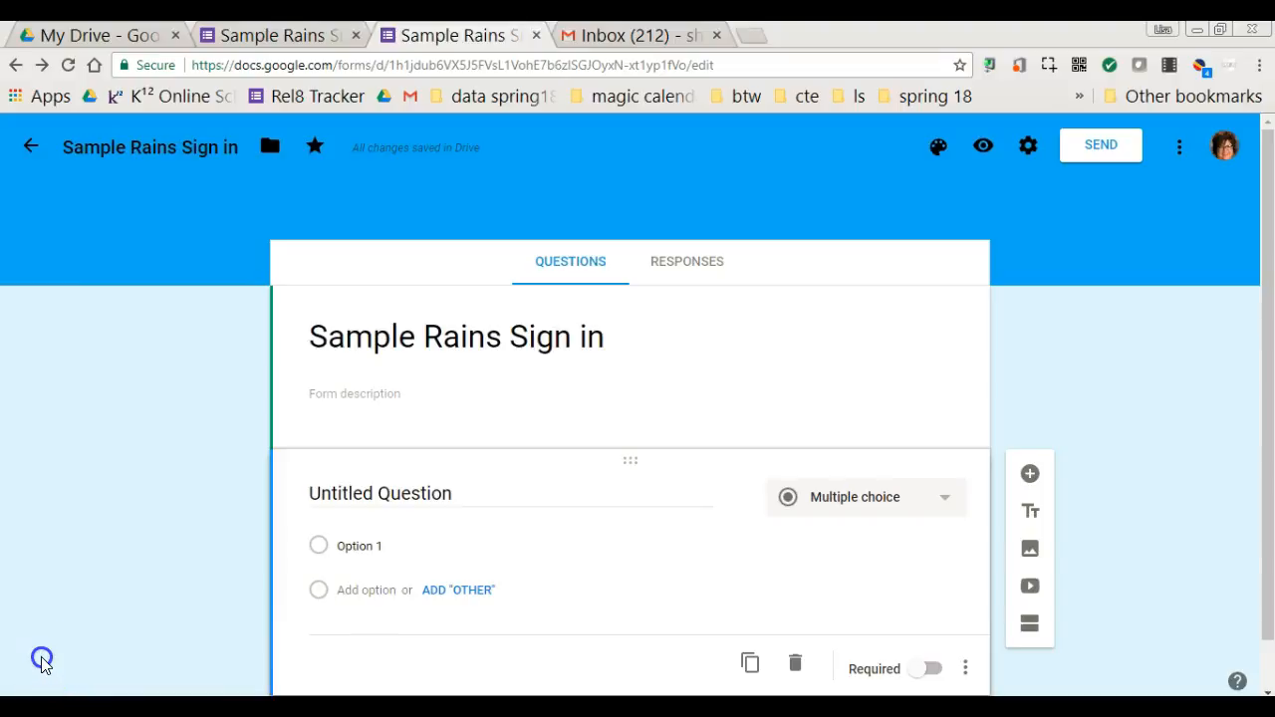